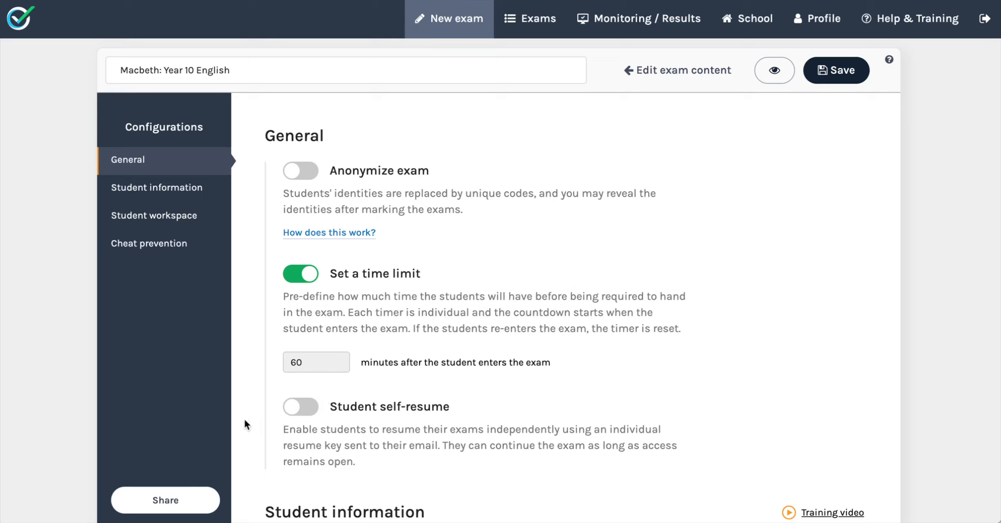
Rename the configurable Student number field to "Id number".
scroll(473, 493, down, 3)
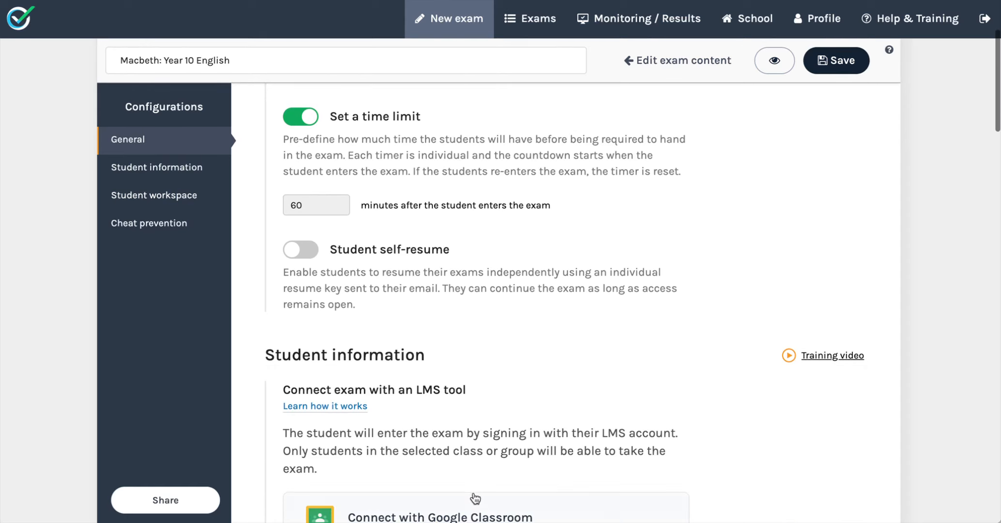
scroll(475, 498, down, 4)
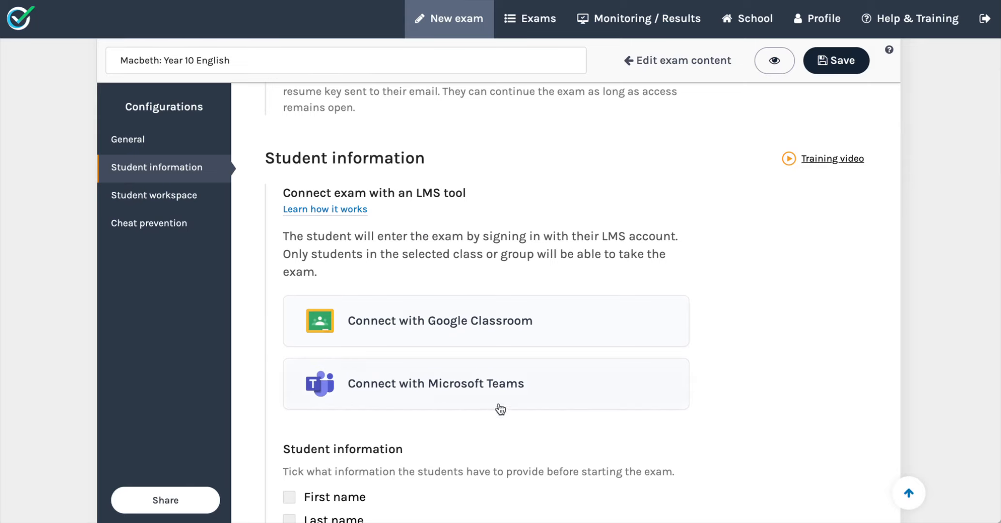
scroll(508, 407, down, 7)
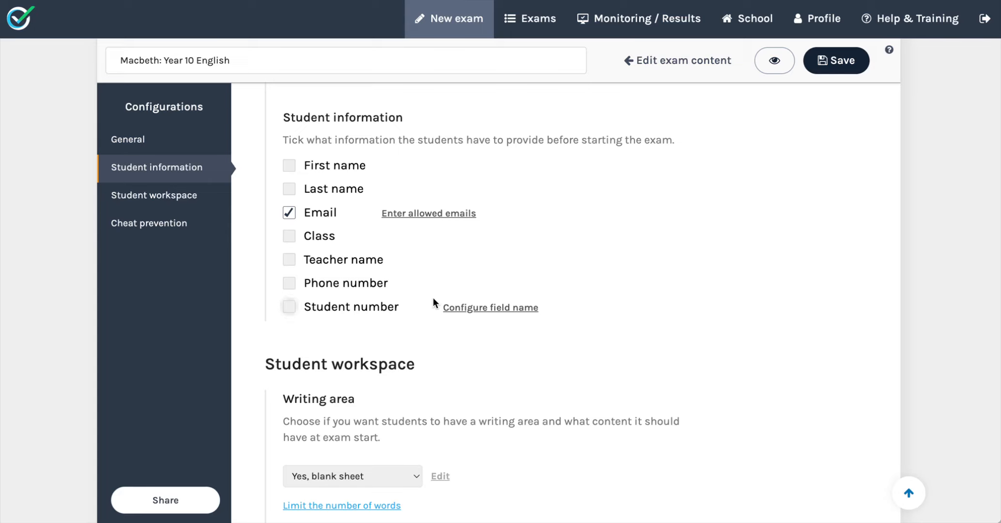
click(478, 309)
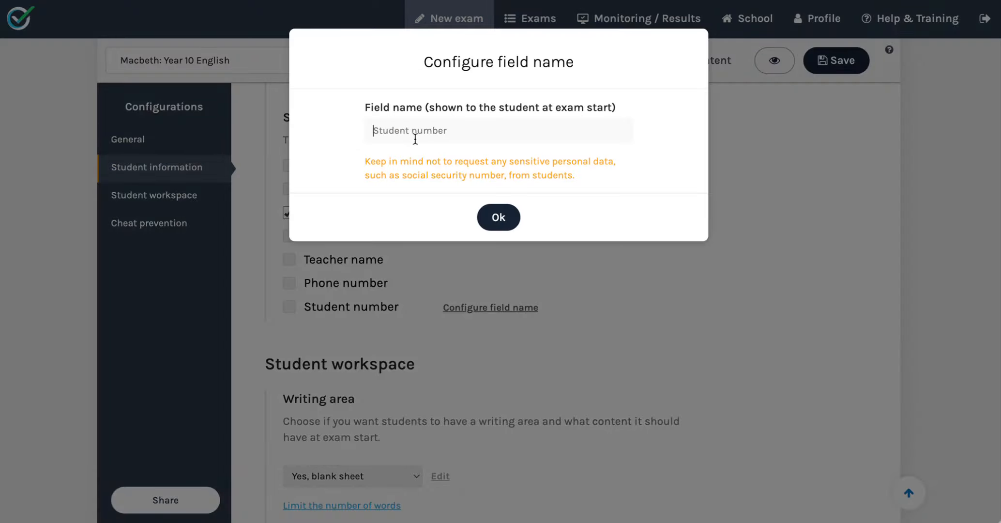
click(476, 137)
text(Id number)
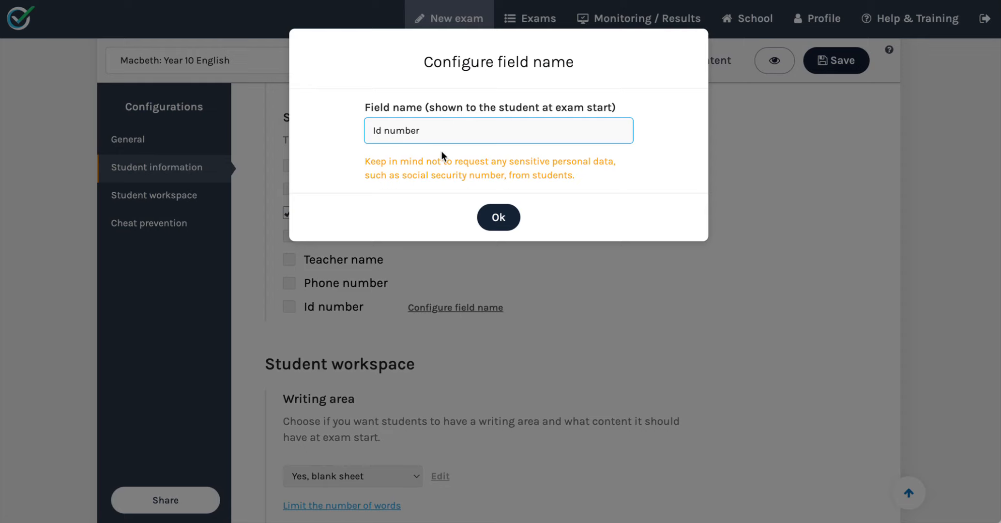
click(497, 218)
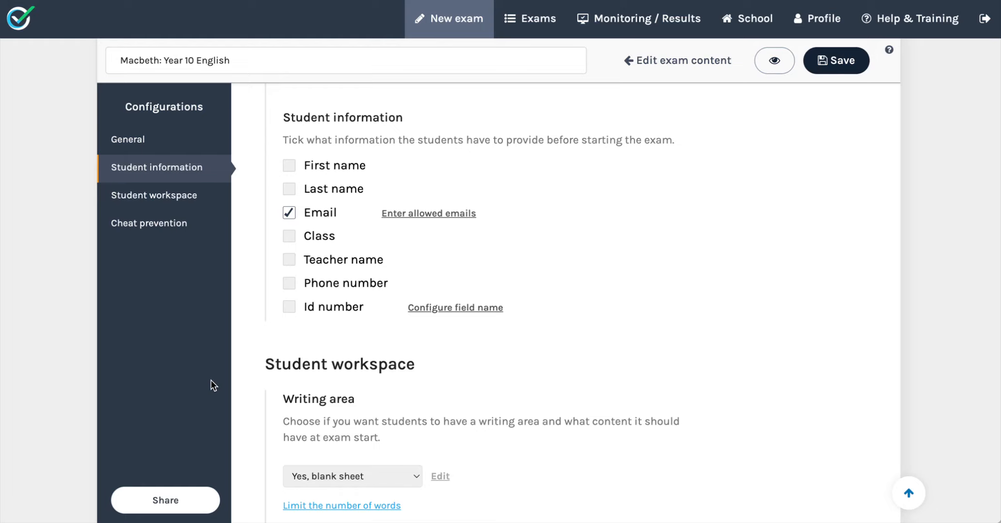
Open the allowed emails list for the Email field and close it without adding any.
click(406, 214)
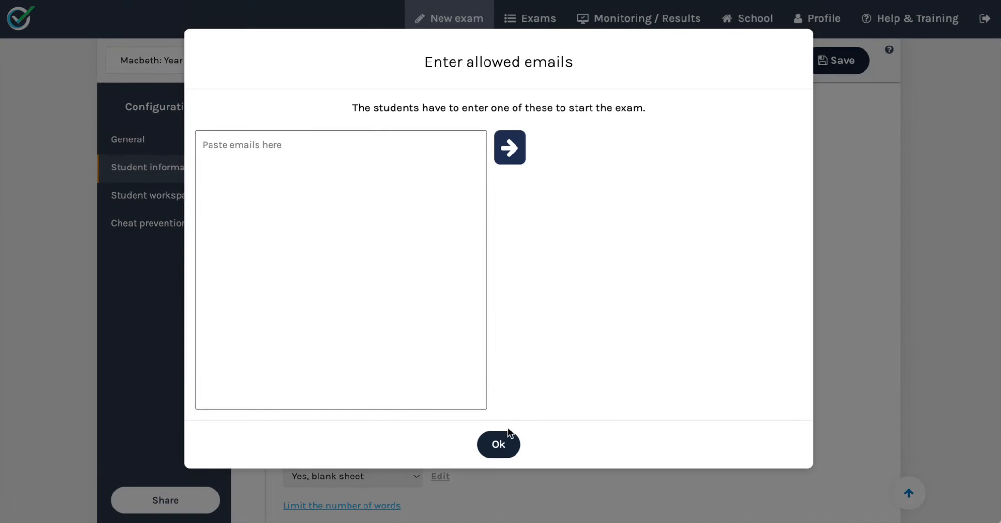
click(508, 443)
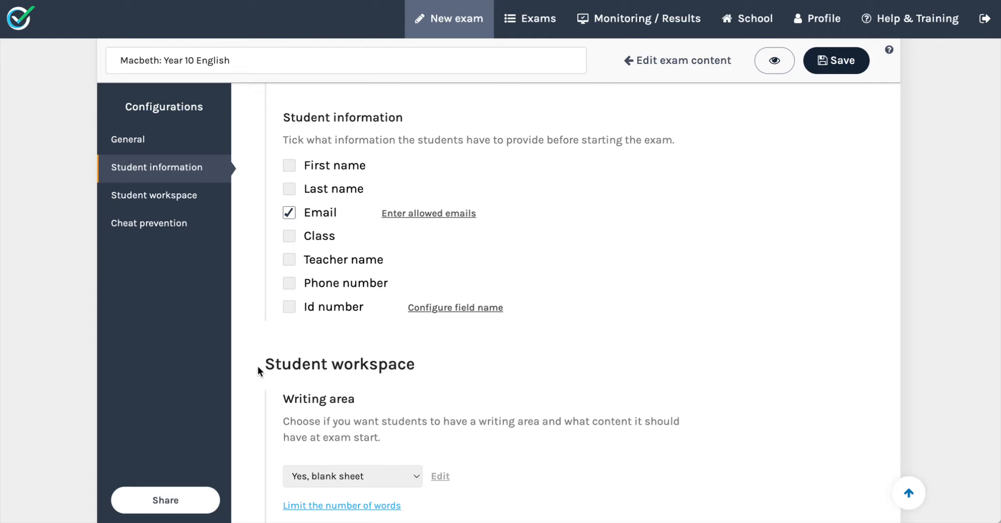
Set the writing area to "Yes, define content" with the starting content "No extra material!".
scroll(345, 426, down, 3)
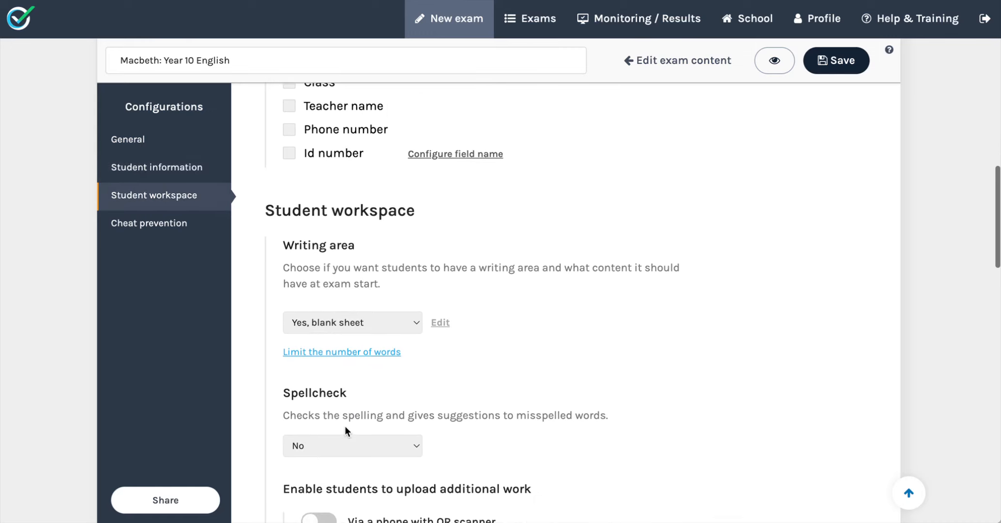
scroll(344, 425, down, 2)
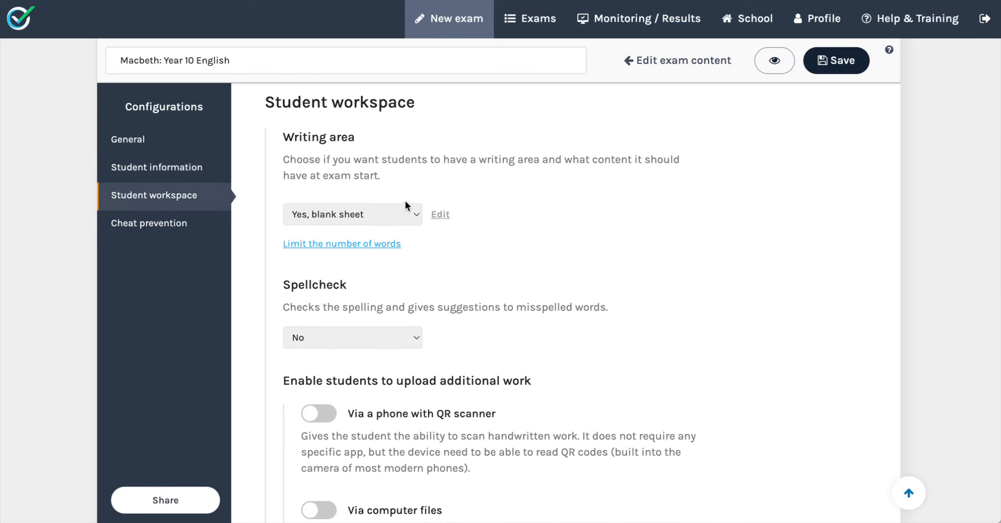
click(406, 216)
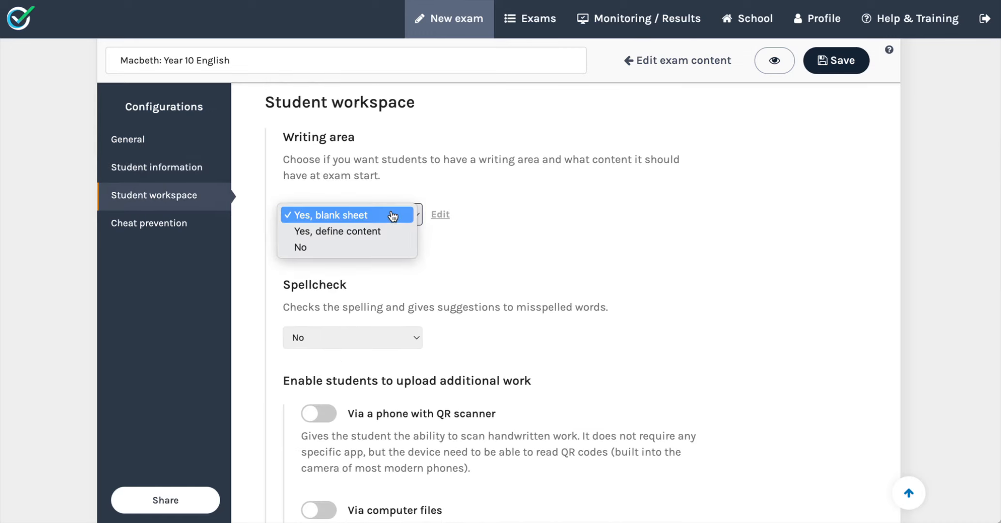
click(390, 232)
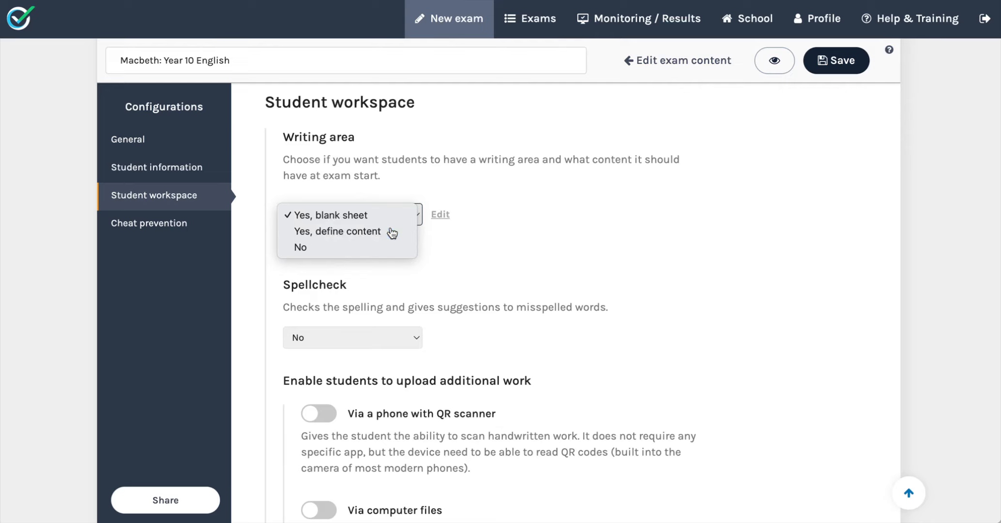
click(440, 215)
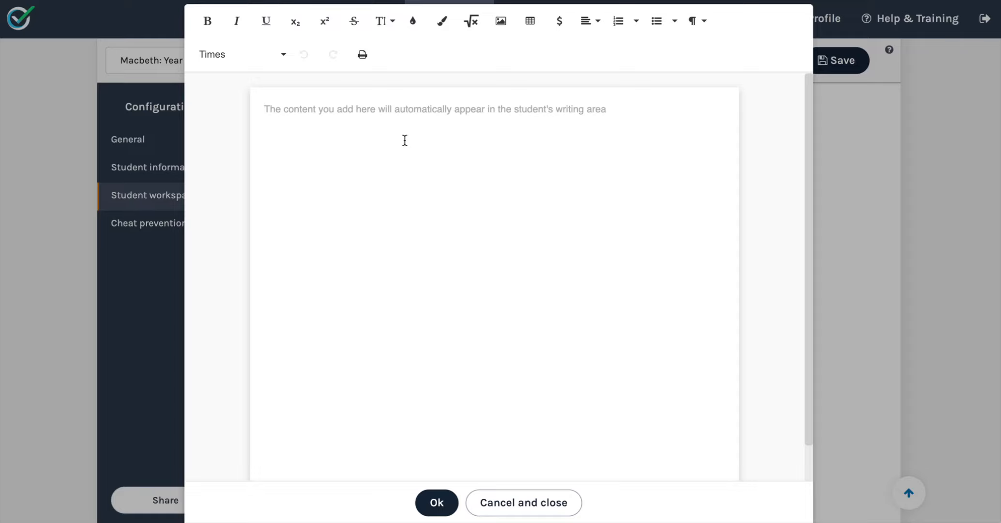
text(No )
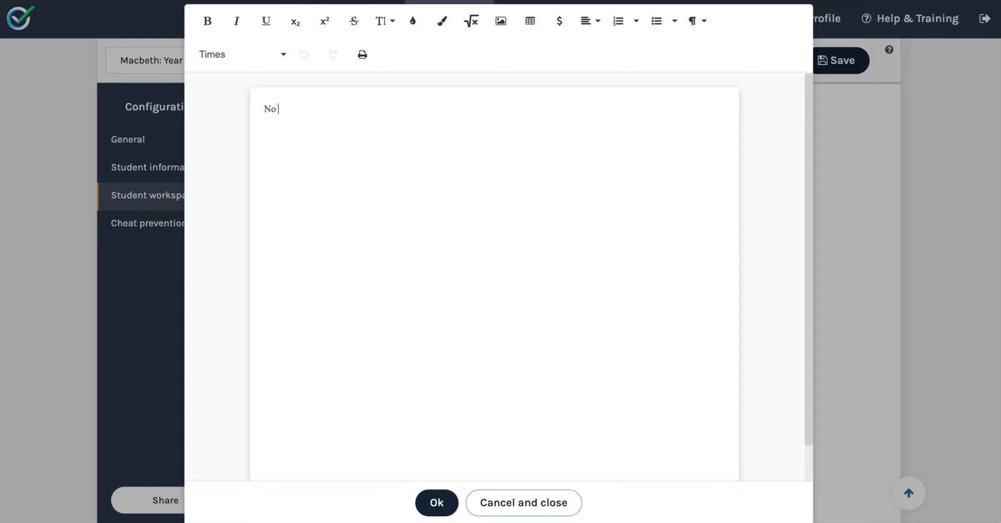
text(extra material!)
click(433, 500)
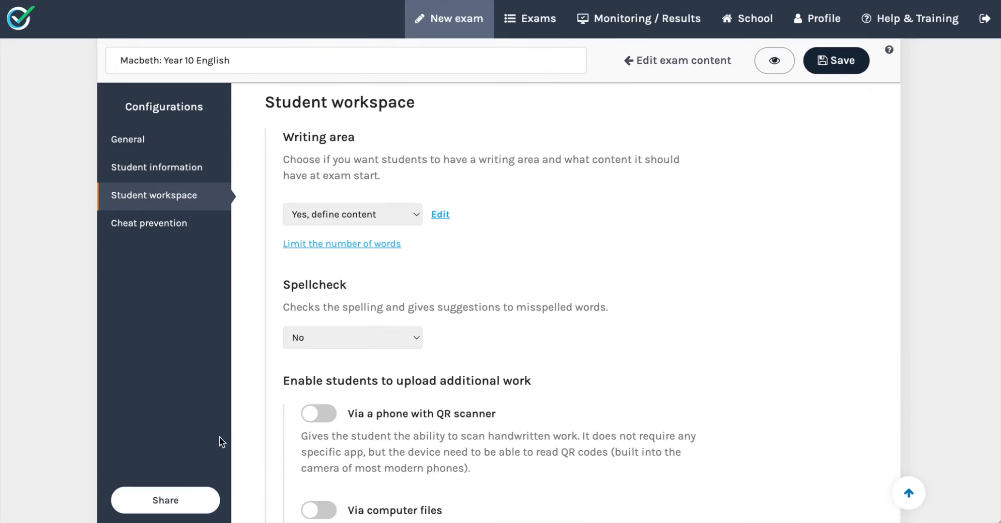
Limit the number of words in the writing area to 800.
scroll(428, 381, down, 2)
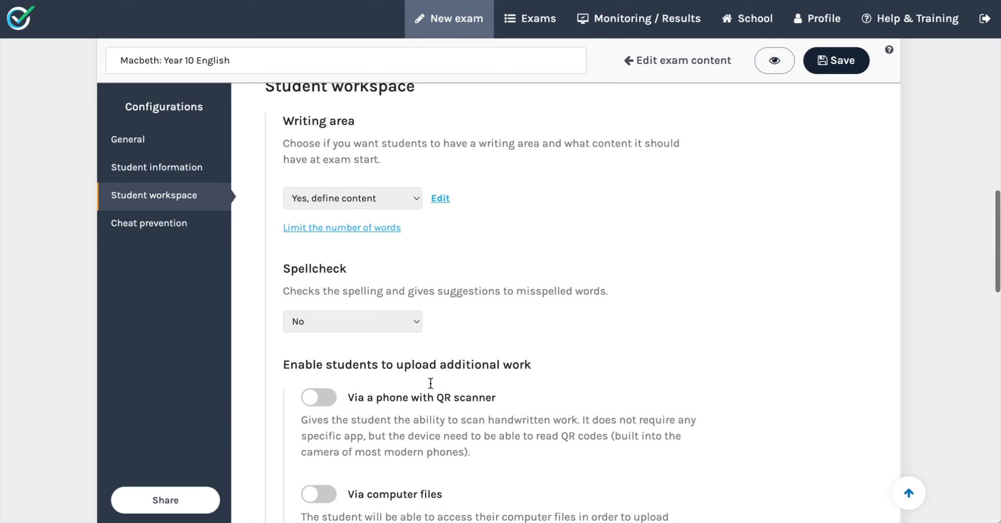
click(380, 146)
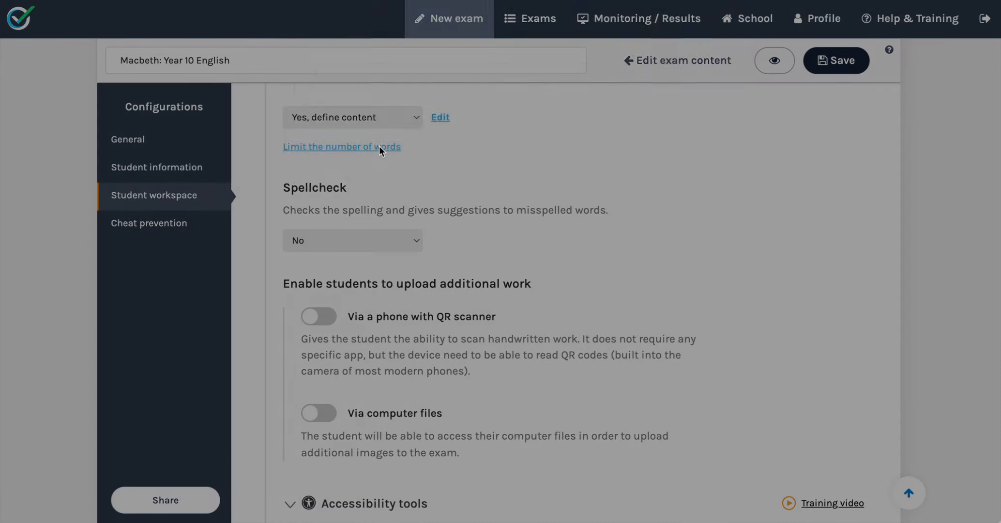
double_click(472, 145)
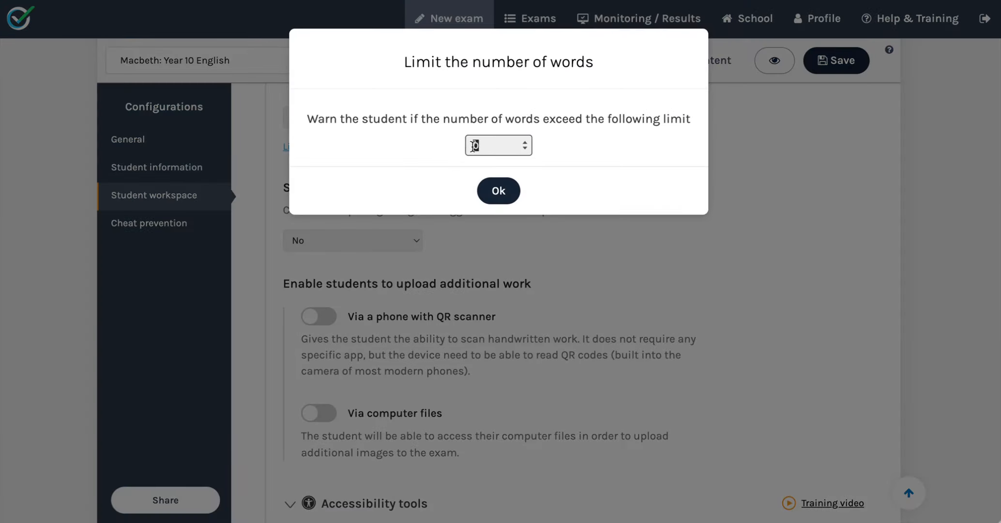
text(800)
click(499, 191)
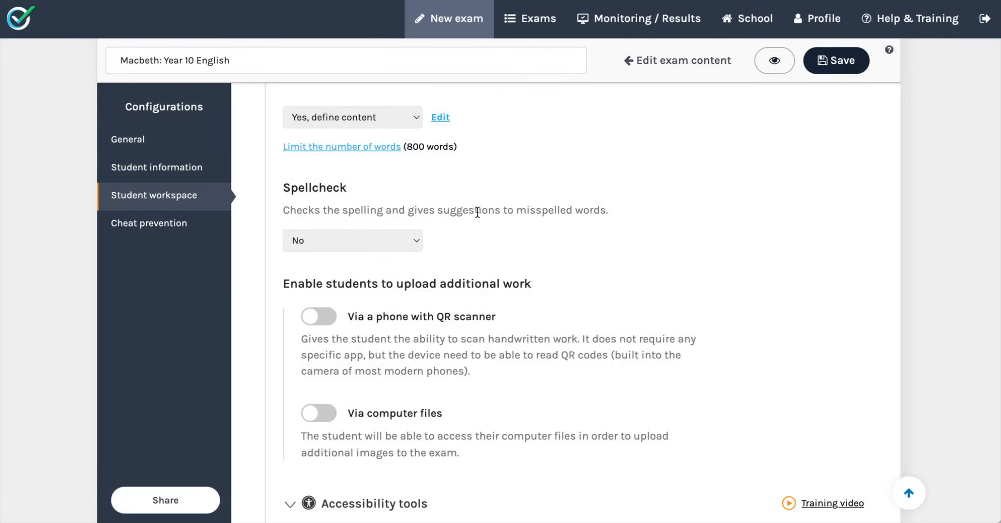
Enable uploading additional work via a phone with QR scanner.
scroll(447, 245, down, 2)
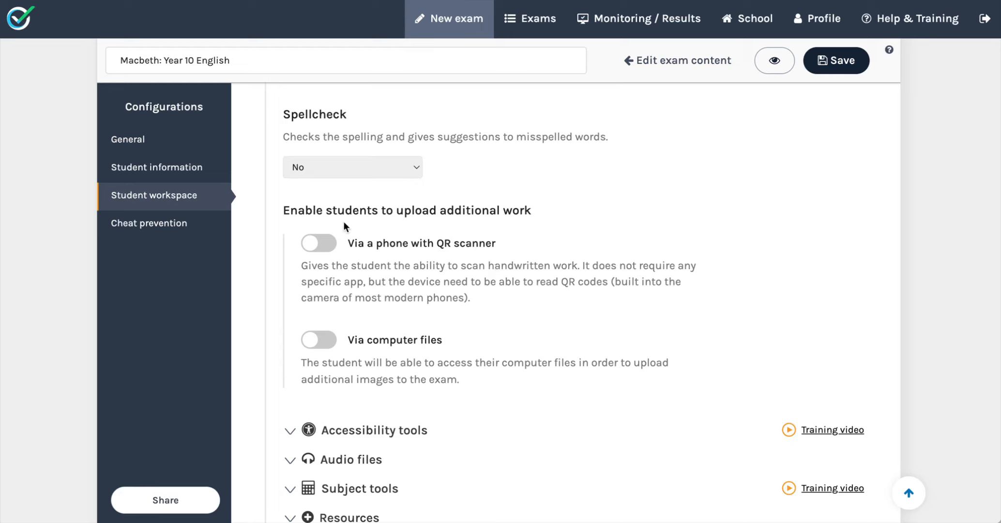
click(326, 244)
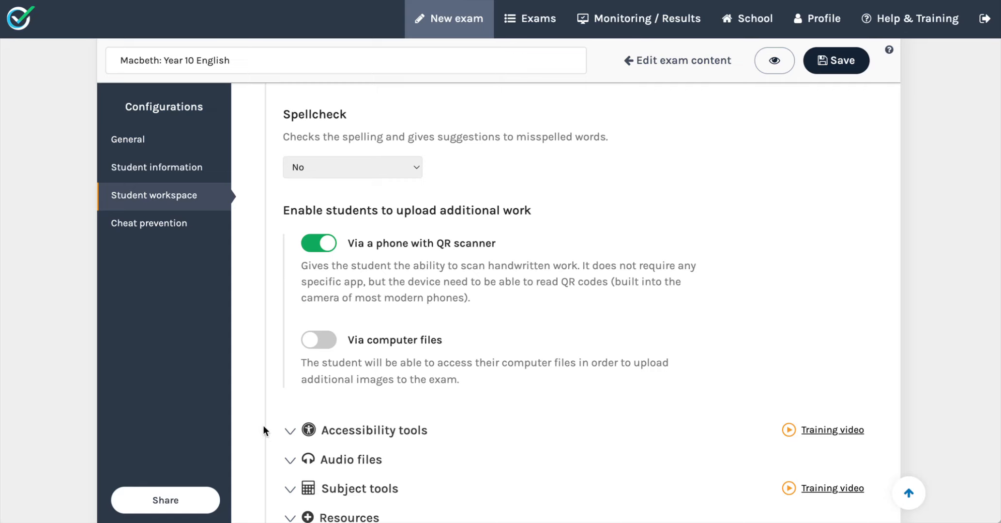
Expand Accessibility tools and enable Text to Speech, Speech to text and Dictionary.
scroll(422, 473, down, 6)
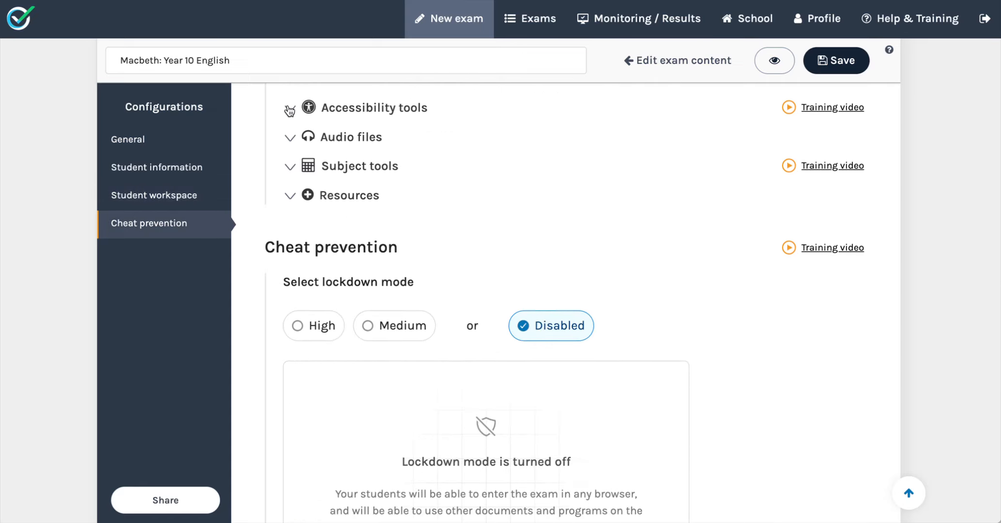
click(290, 109)
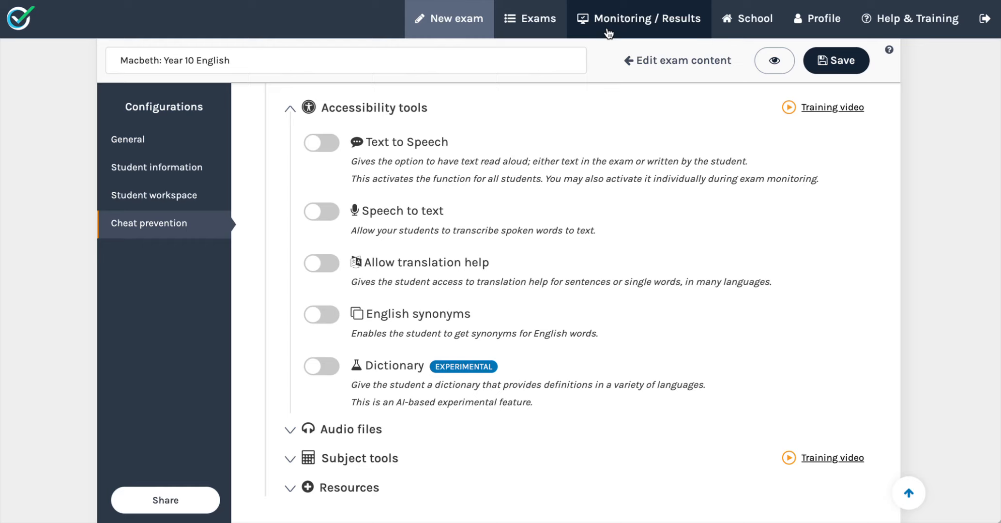
click(335, 147)
click(324, 212)
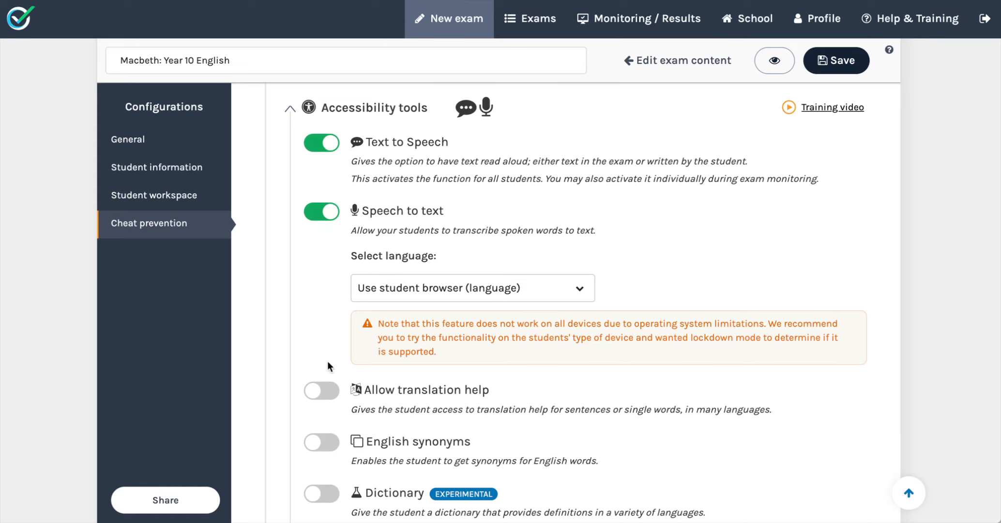
scroll(327, 366, down, 3)
click(323, 382)
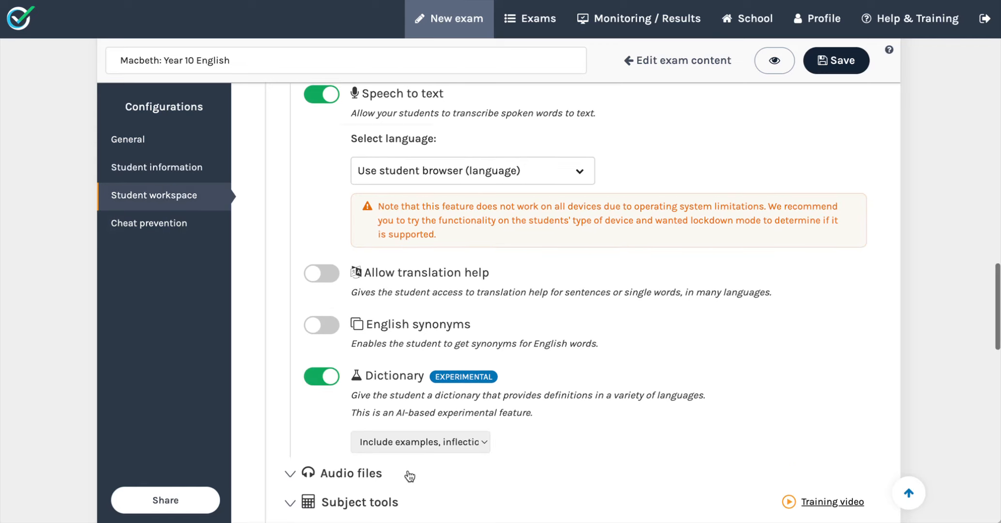
Expand Subject tools and enable the Audio recorder, Drawing tool and Calculator.
scroll(407, 469, down, 9)
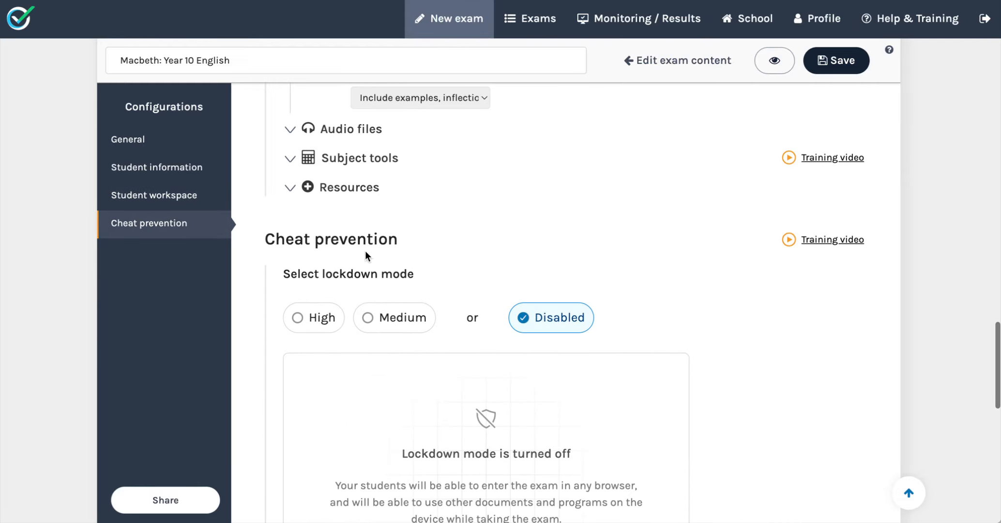
click(335, 130)
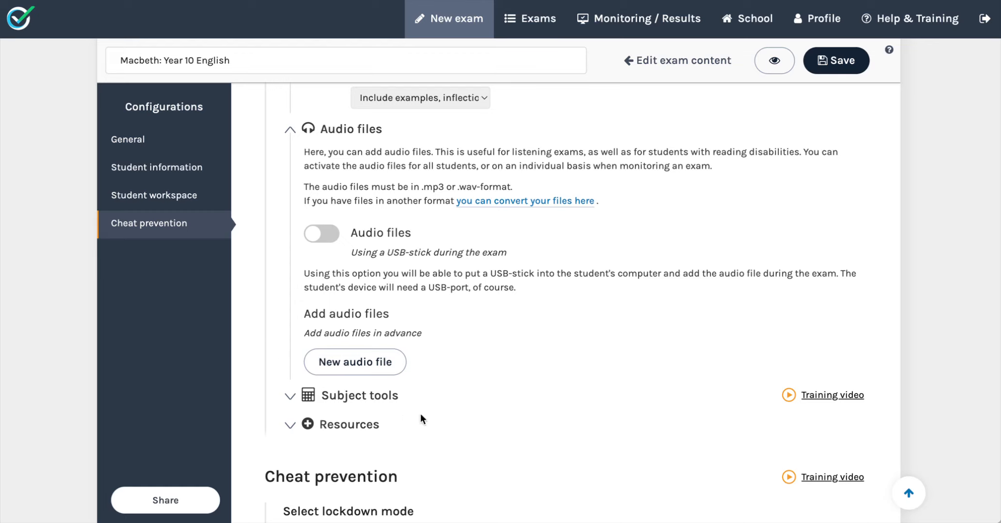
click(377, 404)
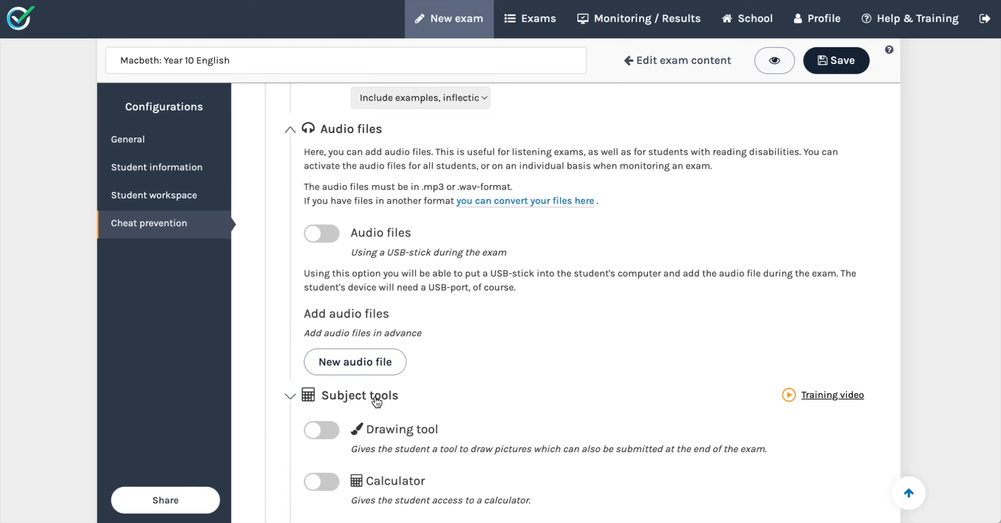
scroll(471, 361, down, 3)
scroll(471, 360, down, 3)
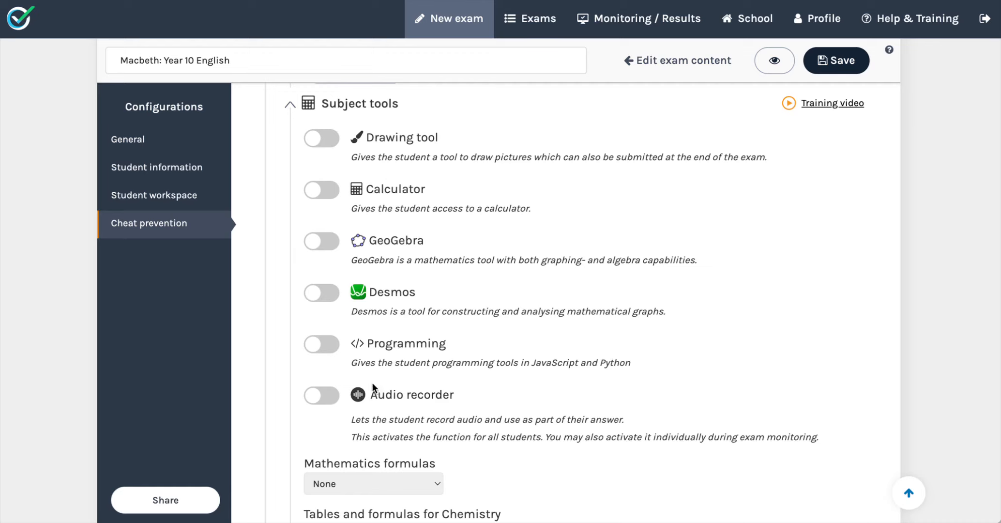
click(332, 397)
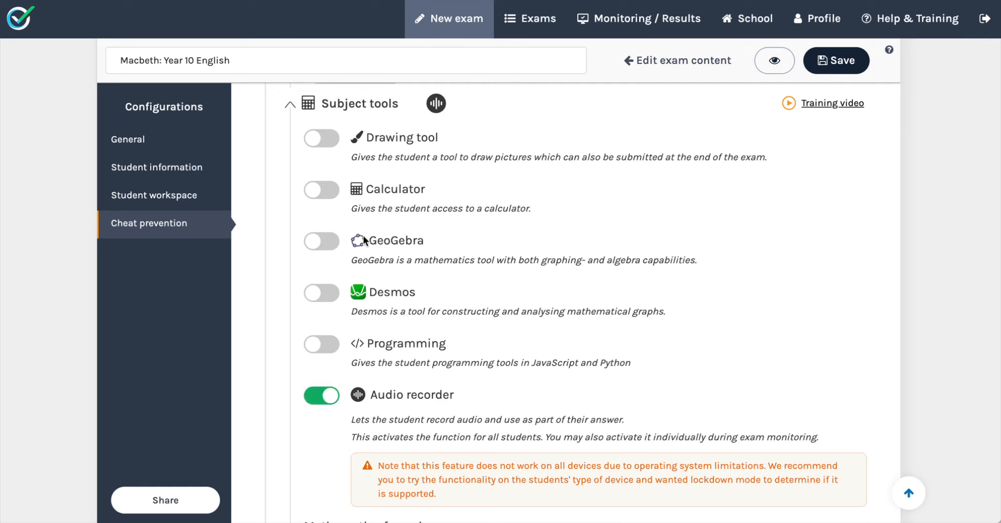
click(328, 145)
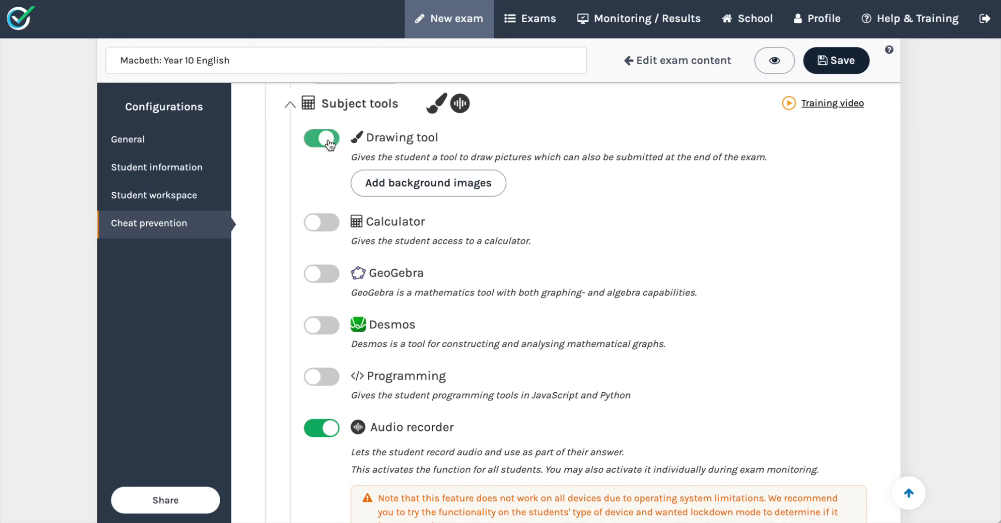
click(331, 229)
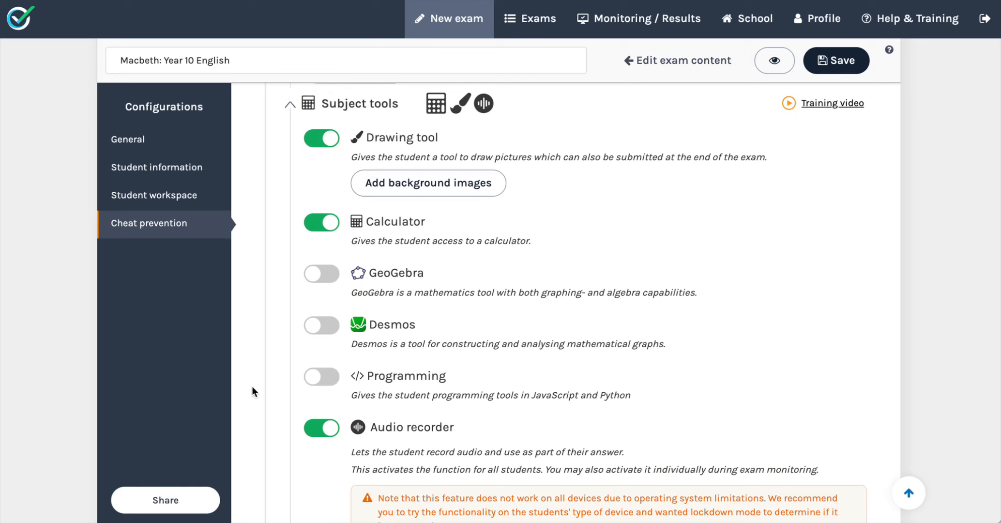
scroll(443, 442, down, 5)
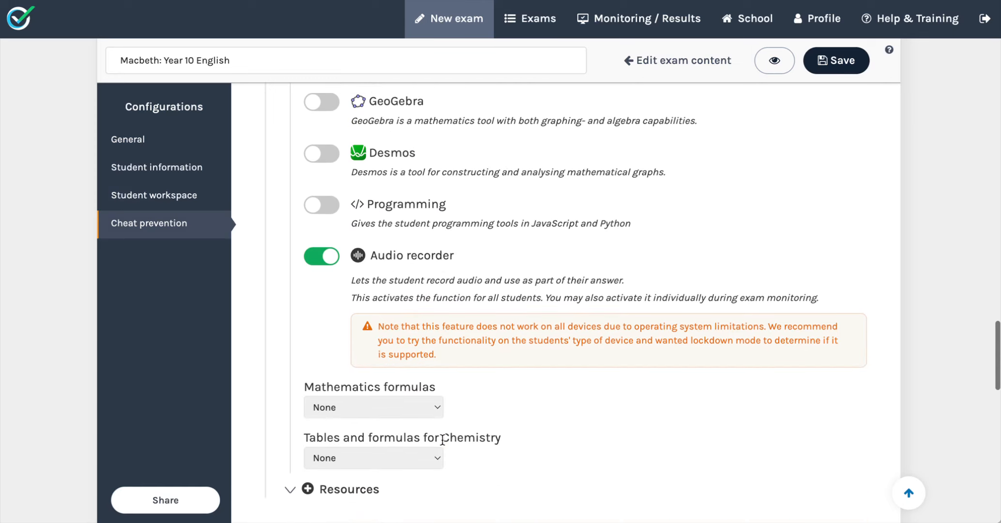
scroll(443, 446, down, 2)
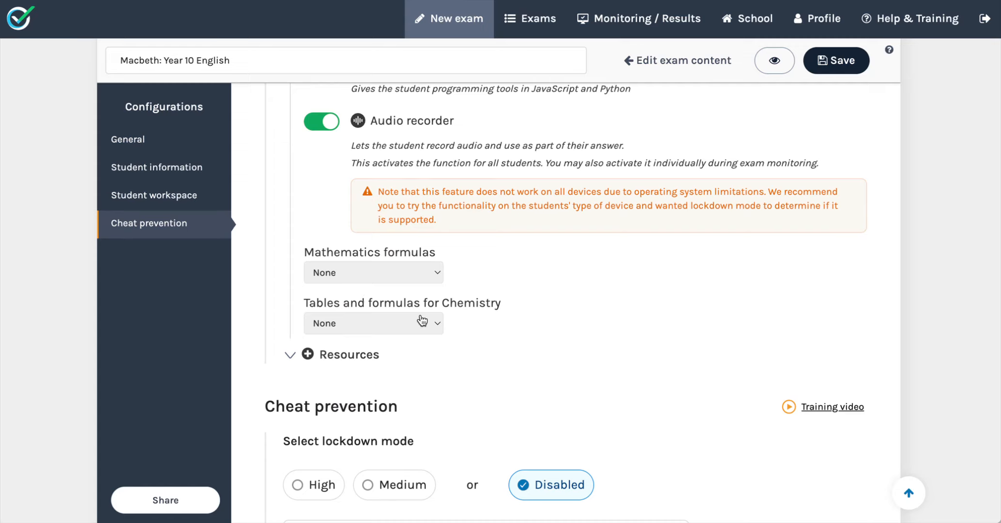
scroll(456, 353, down, 5)
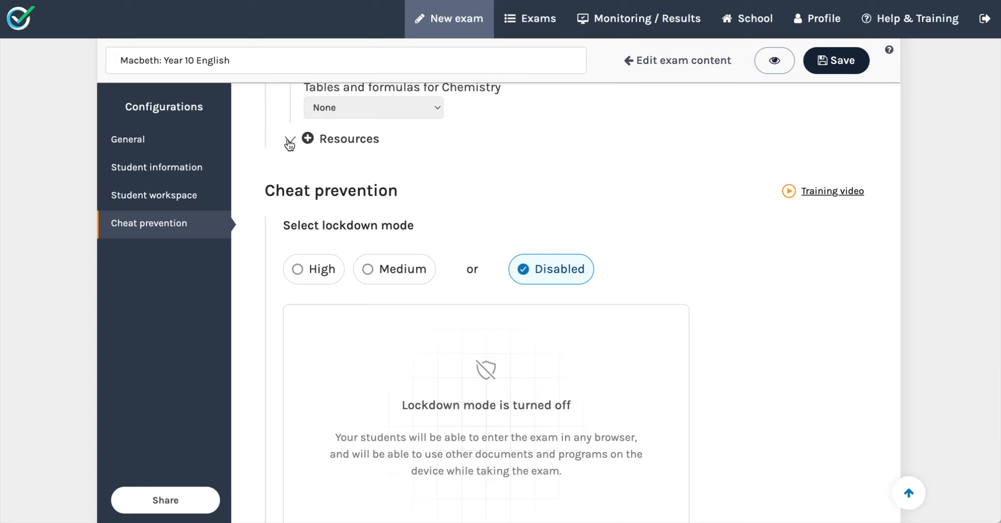
Expand Resources and add the PDF "Macbeth verses Act 1.pdf" as an additional document.
click(290, 140)
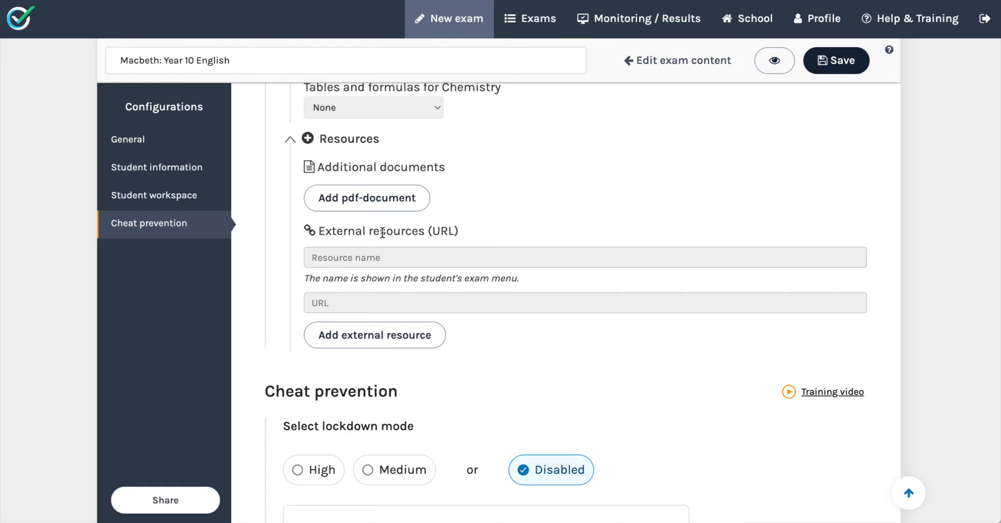
click(376, 202)
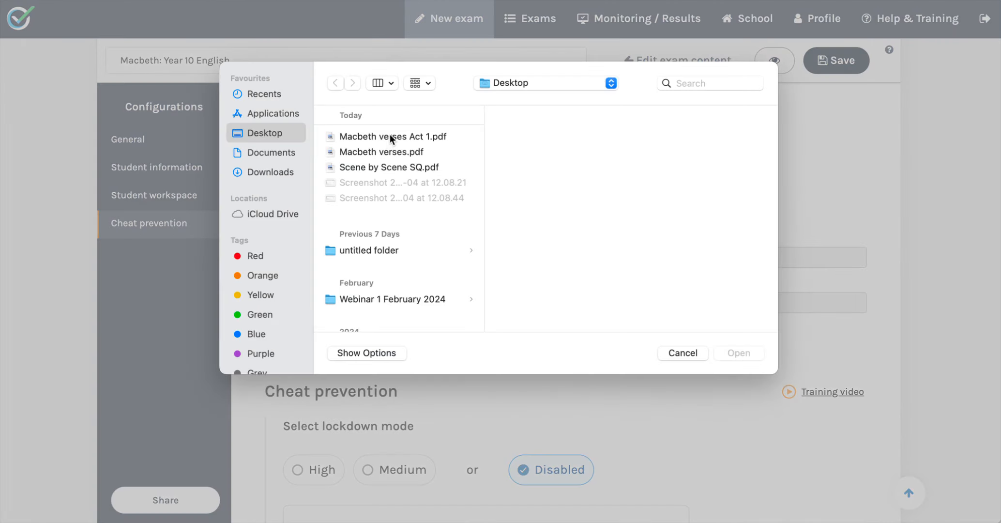
click(390, 136)
click(750, 358)
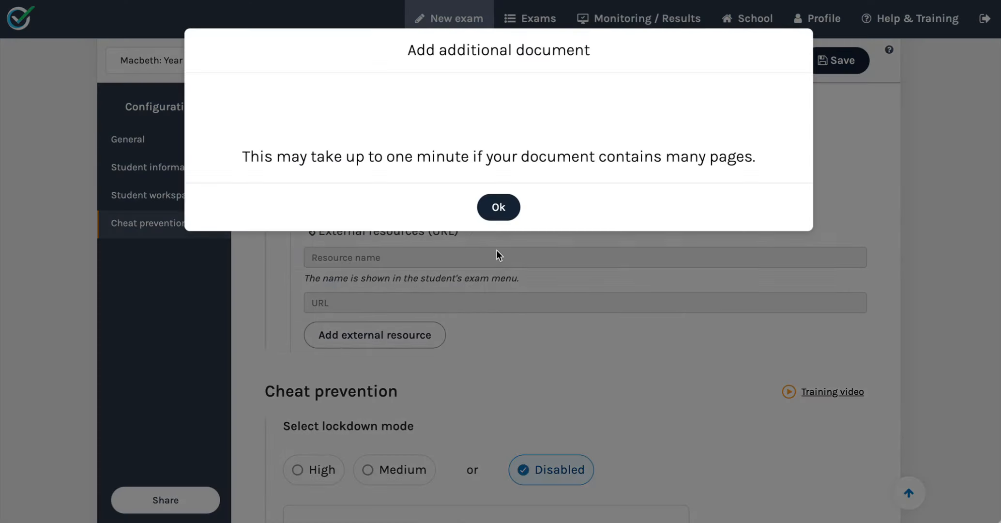
click(492, 209)
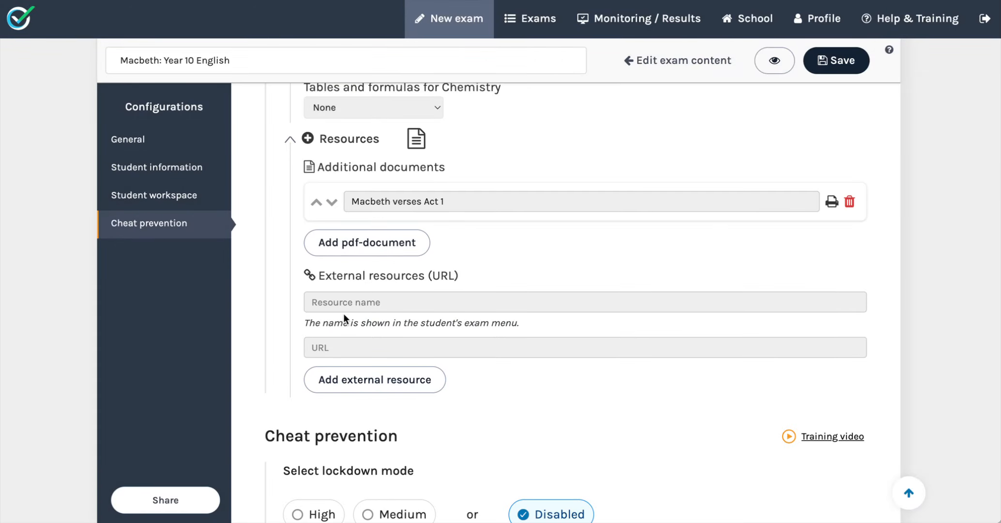
Add "Macbeth verses.pdf" from the Desktop as a second additional document.
click(373, 242)
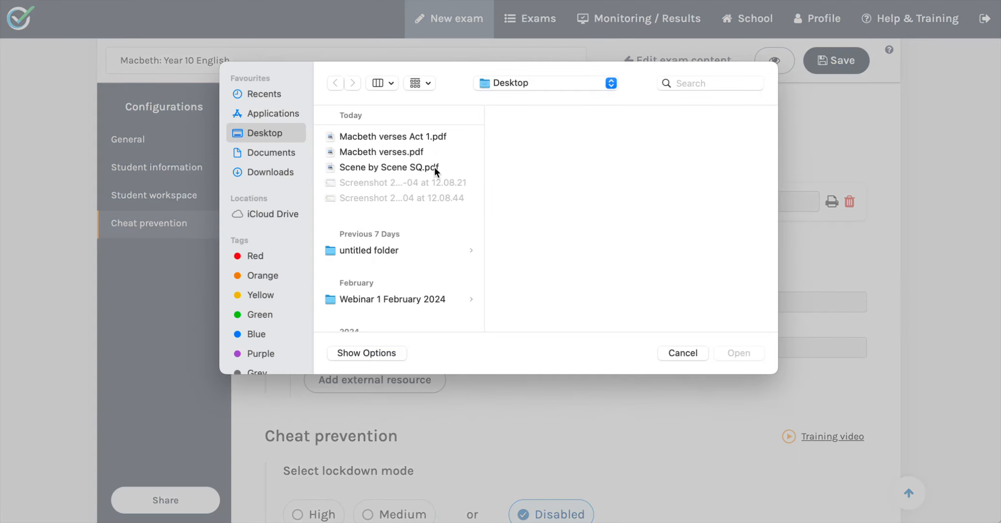
click(422, 152)
click(736, 351)
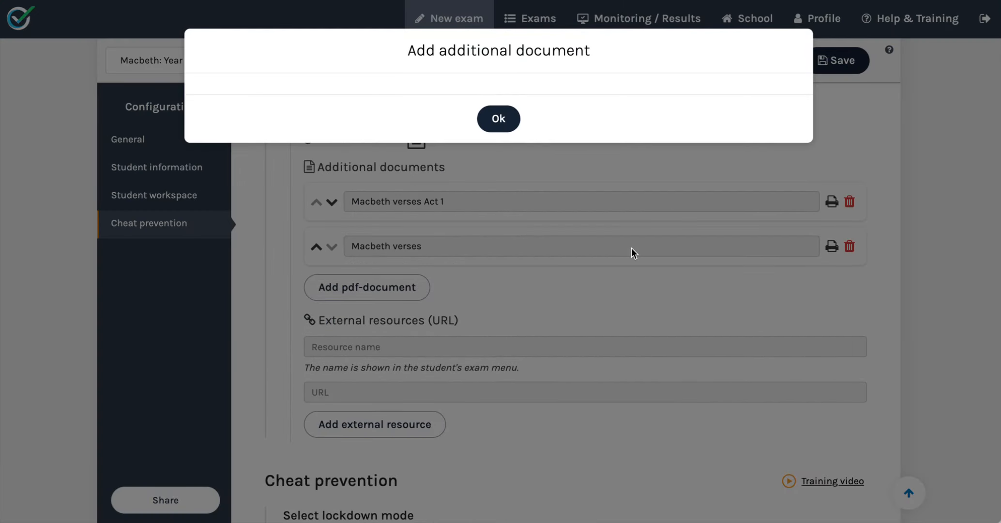
scroll(579, 296, down, 15)
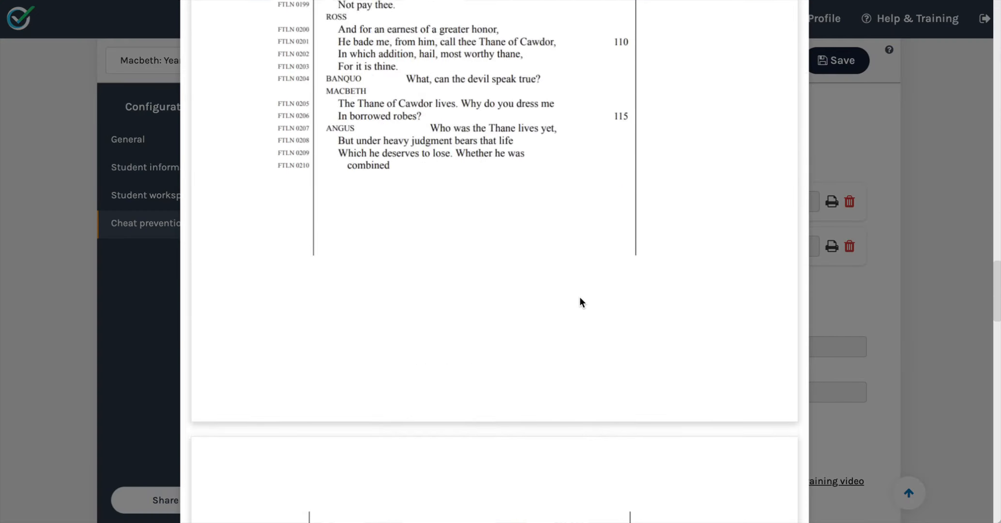
scroll(538, 427, down, 3)
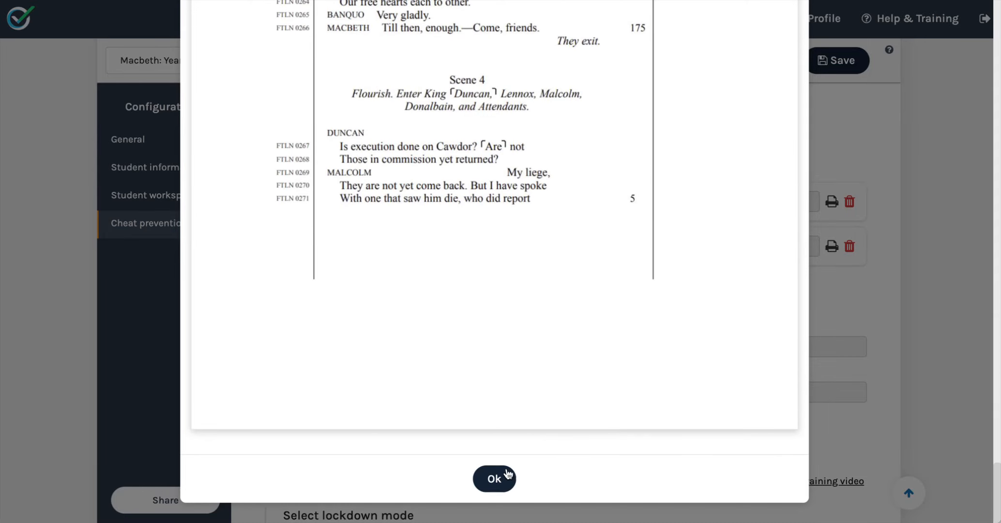
click(505, 475)
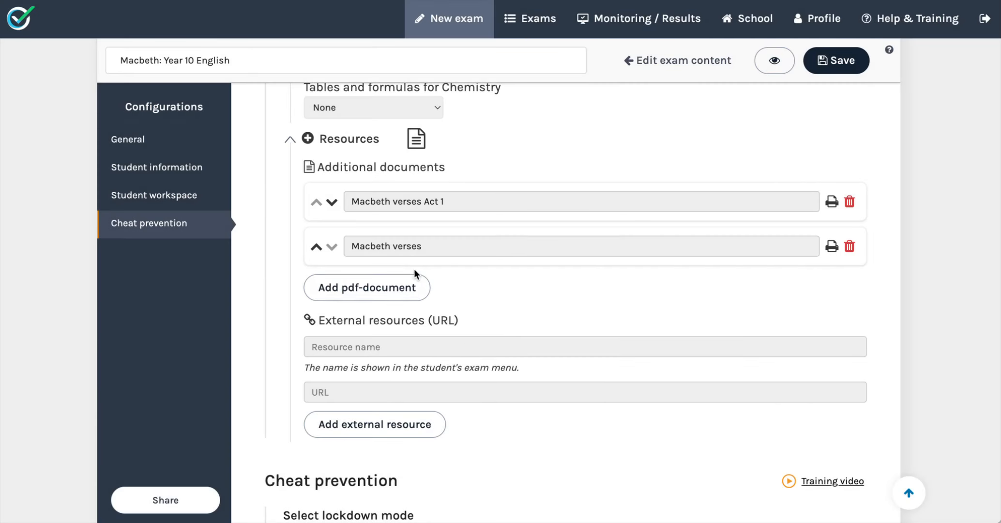
Swap the order of the two additional documents and swap them back again.
click(332, 202)
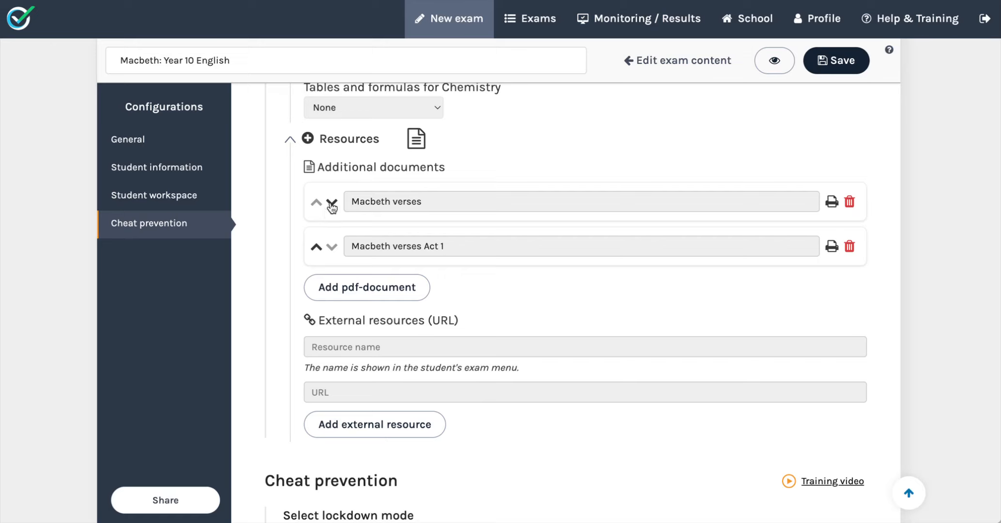
click(331, 204)
Try High lockdown mode with students allowed to continue in medium lockdown, then revert to Disabled.
scroll(426, 444, down, 7)
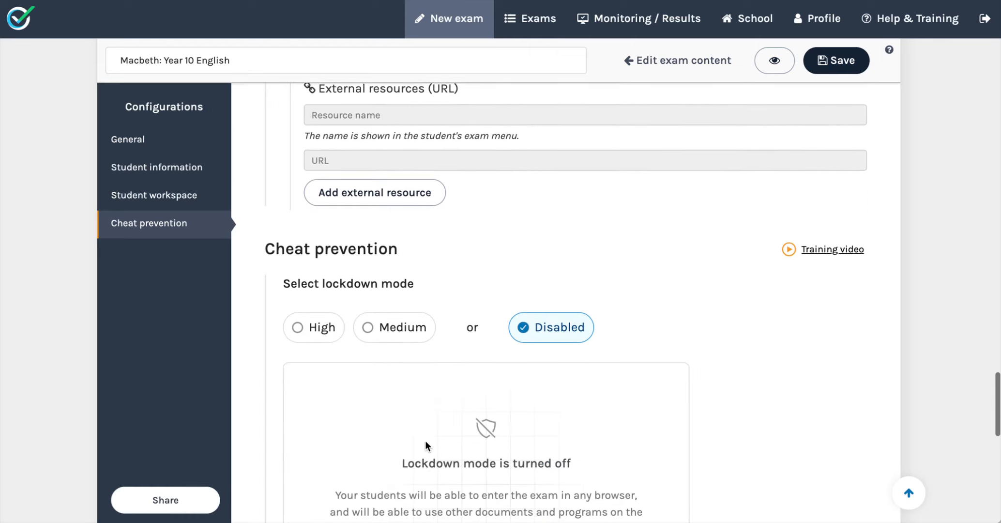
scroll(425, 440, down, 1)
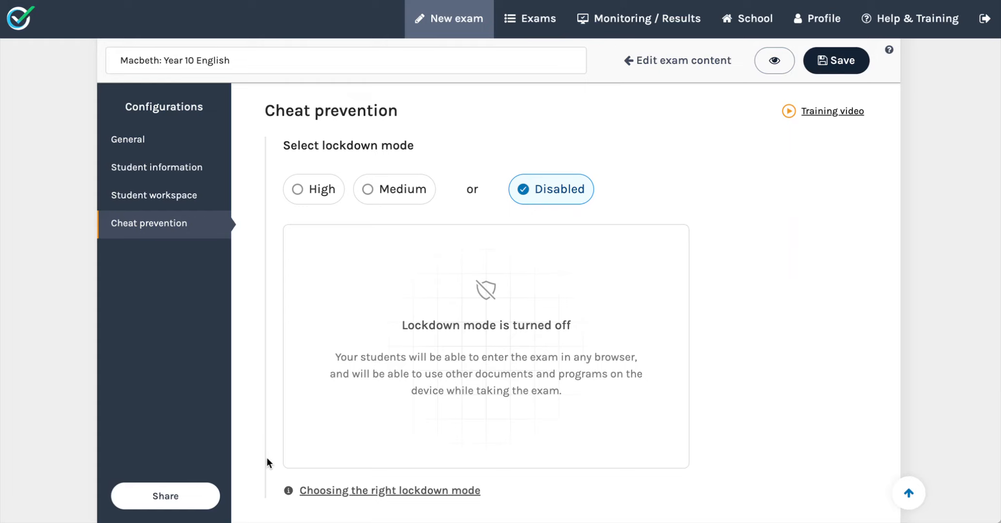
click(296, 189)
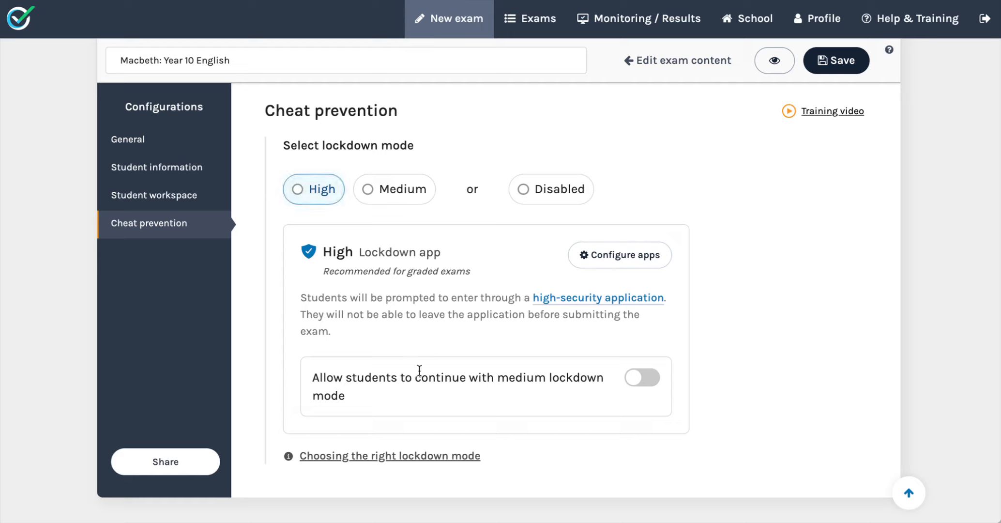
click(651, 383)
scroll(652, 385, down, 6)
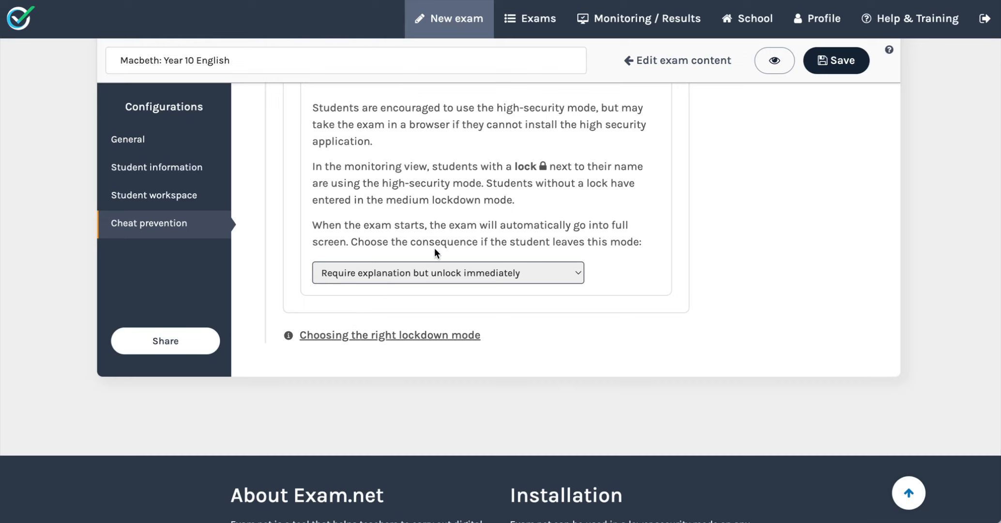
scroll(459, 205, up, 6)
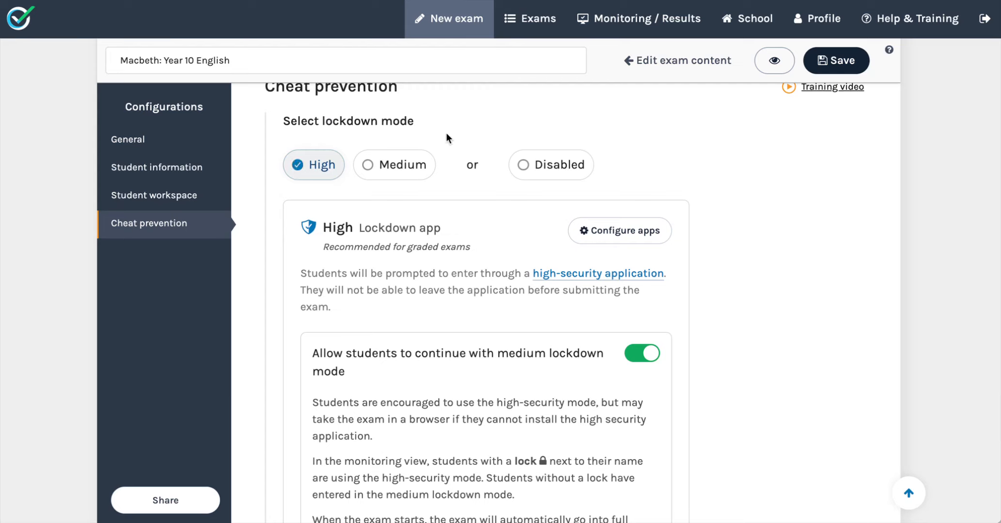
click(526, 167)
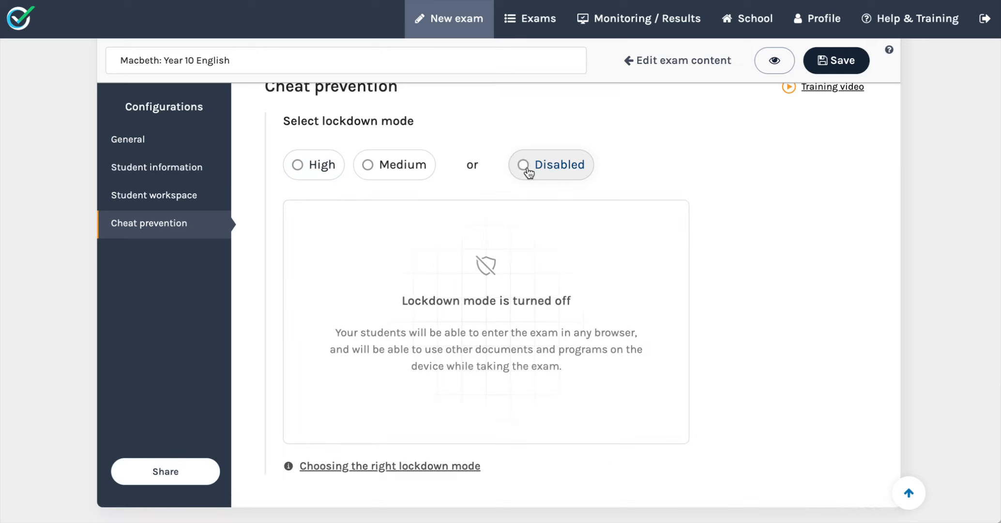
click(524, 166)
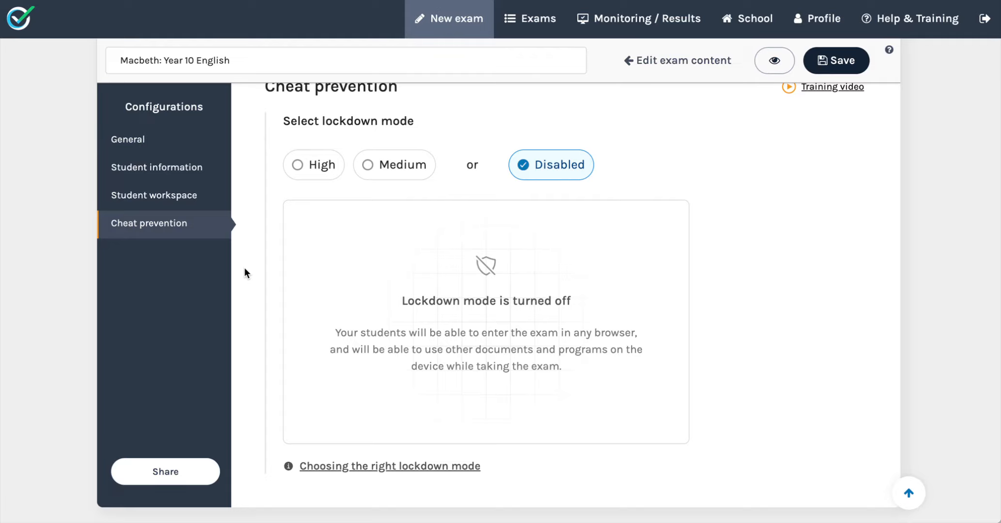
Read the guide on choosing the right lockdown mode.
click(325, 464)
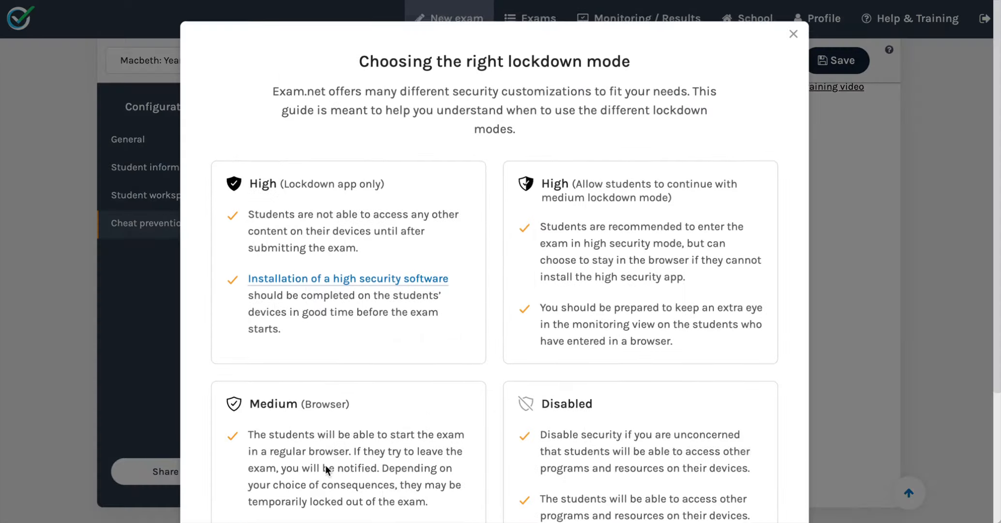
scroll(434, 419, down, 2)
scroll(434, 421, down, 3)
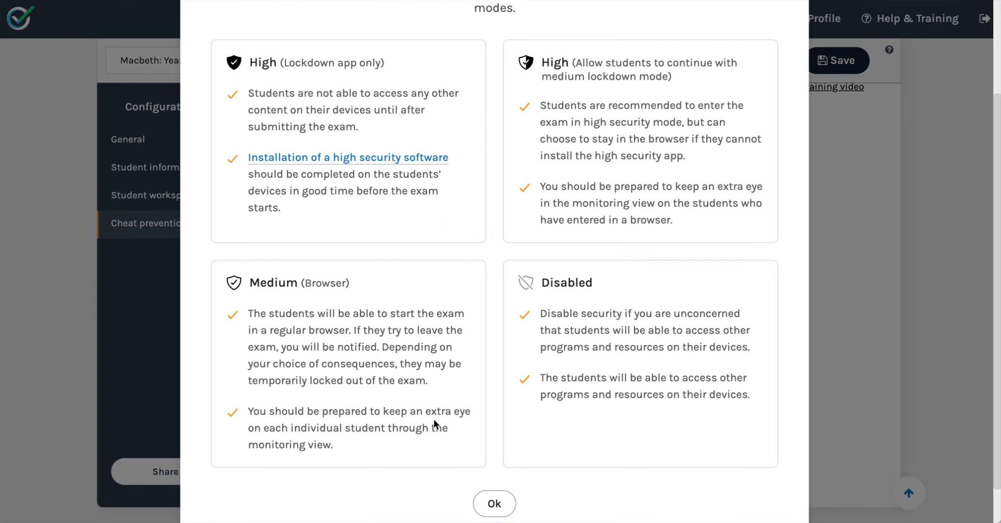
scroll(434, 421, up, 3)
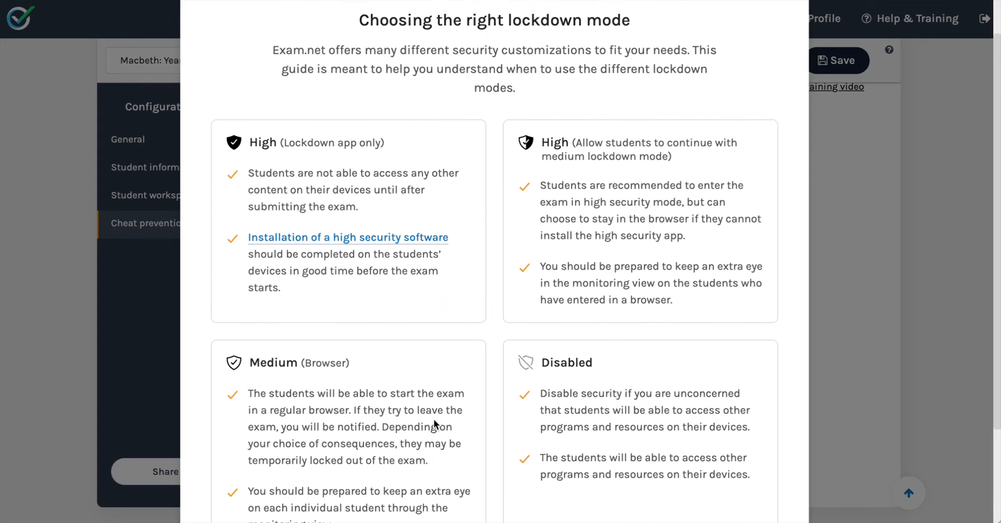
scroll(434, 421, down, 2)
scroll(434, 419, up, 3)
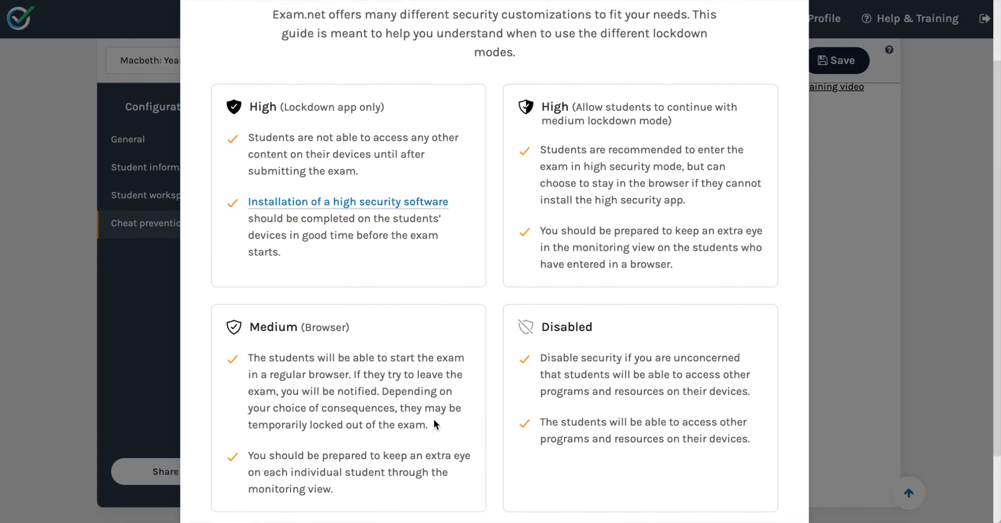
scroll(434, 420, down, 3)
click(485, 481)
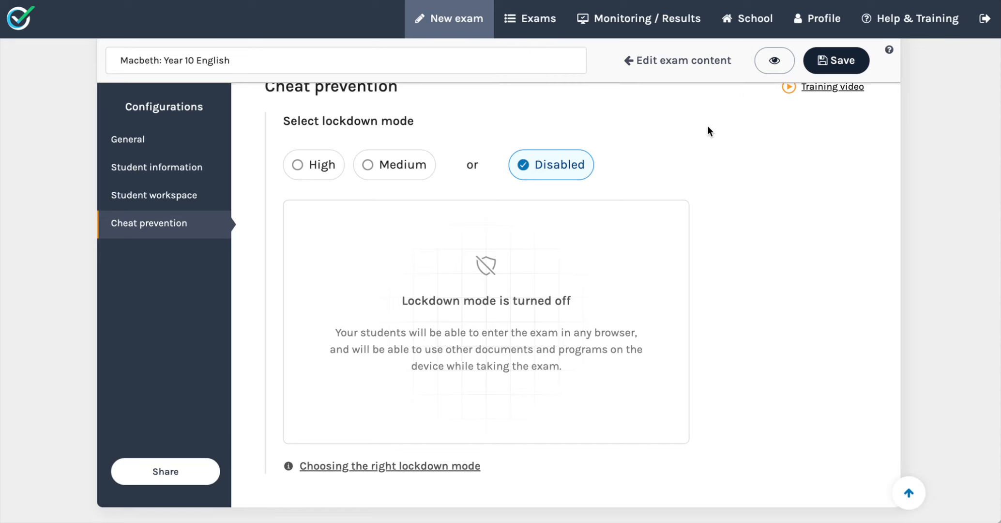
Preview the exam as a student, opening the attached Macbeth documents alongside the writing area.
click(775, 61)
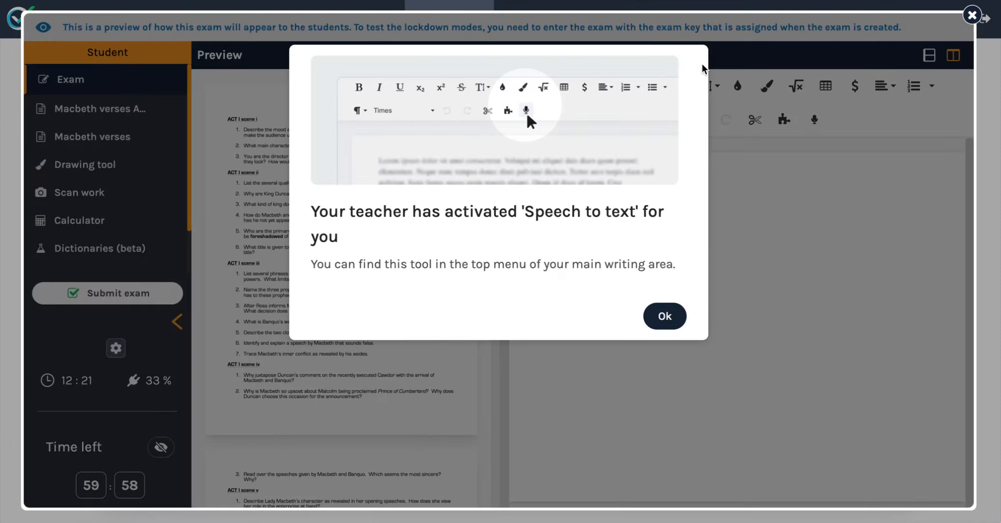
click(659, 318)
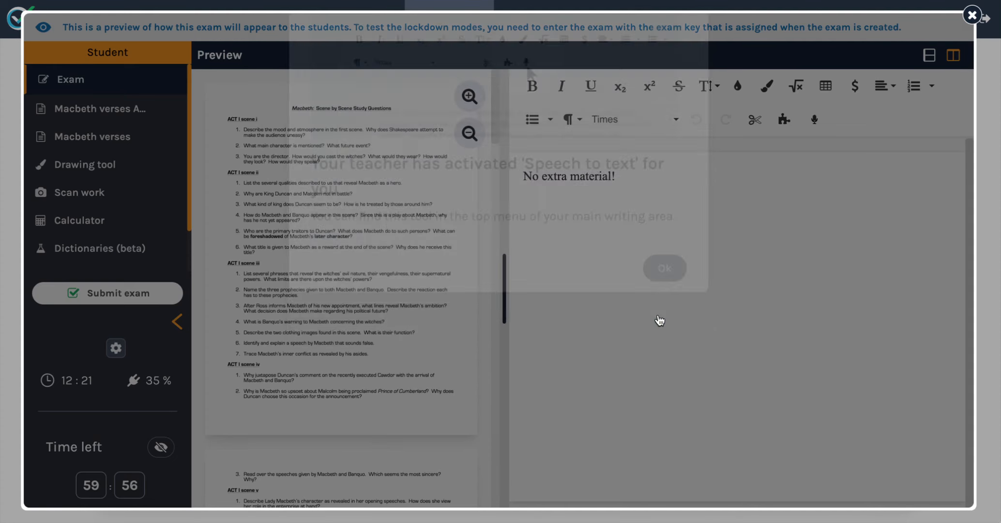
scroll(161, 164, down, 1)
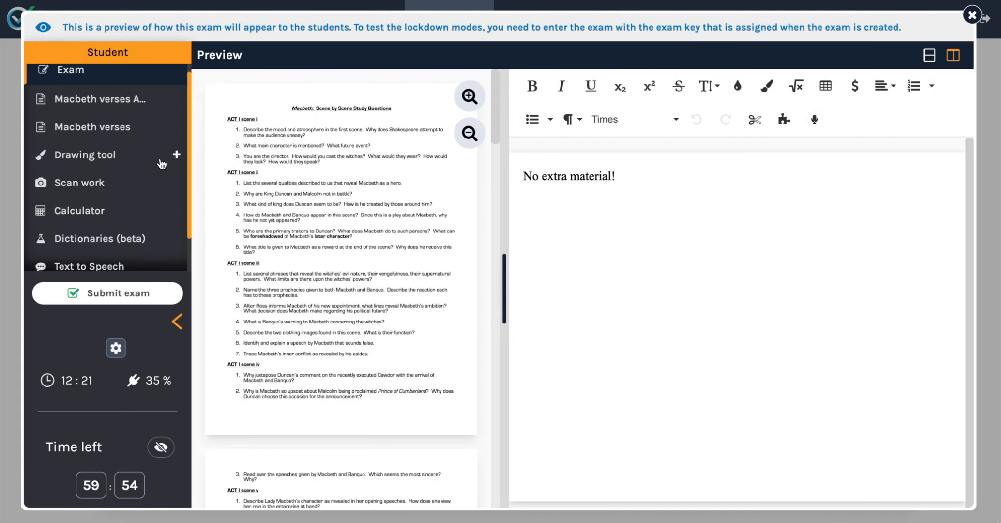
scroll(161, 165, down, 2)
scroll(161, 162, up, 3)
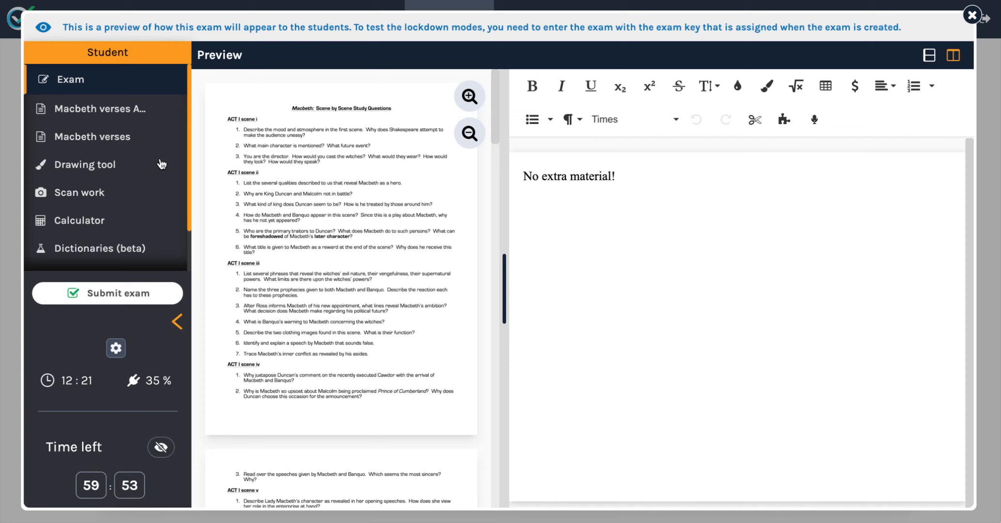
click(128, 120)
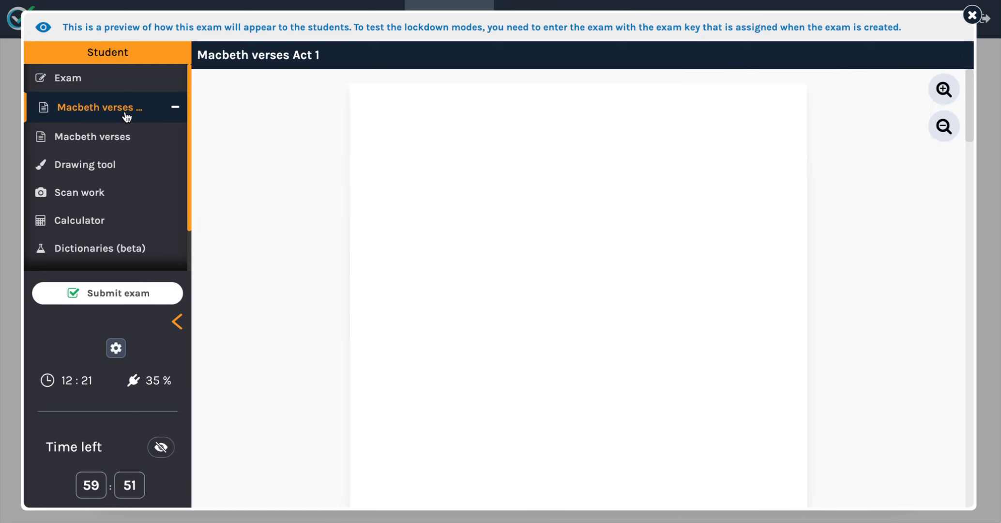
click(168, 108)
click(177, 139)
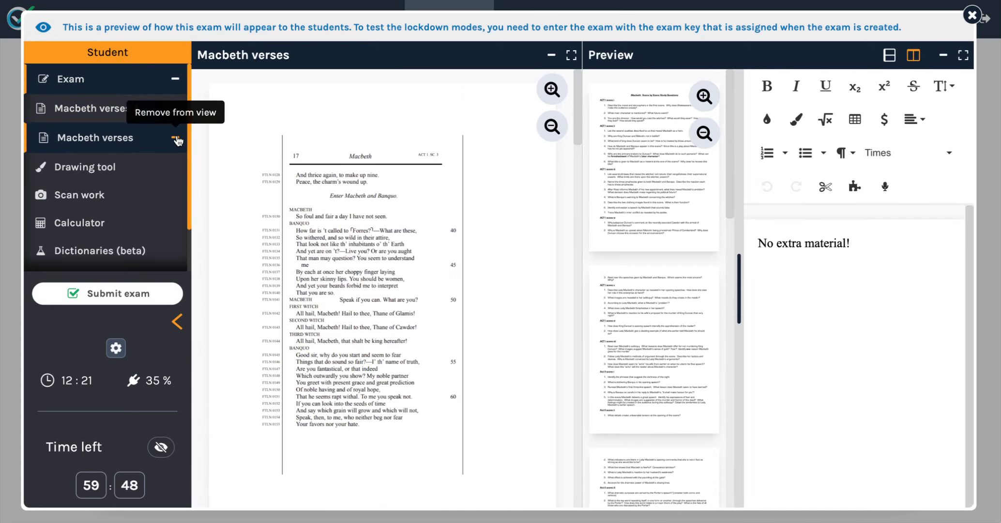
click(177, 140)
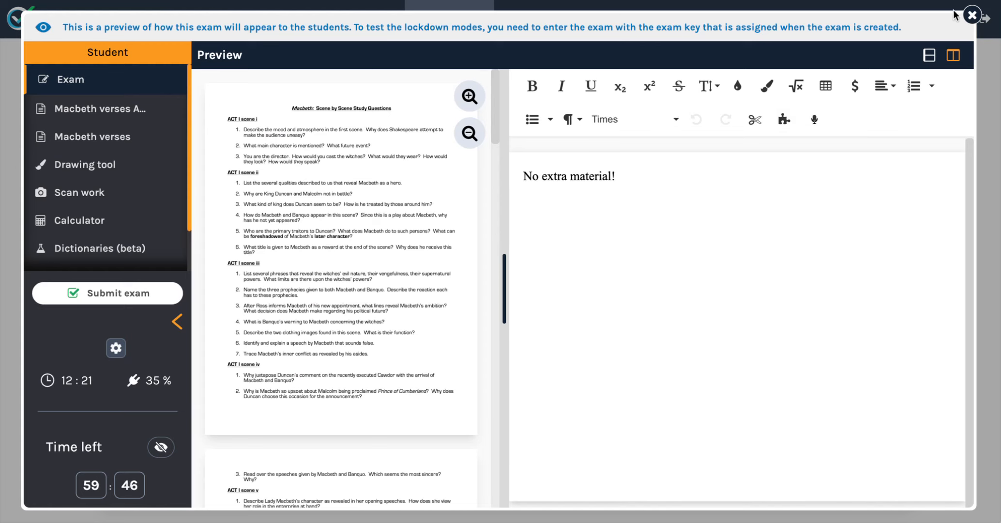
click(972, 15)
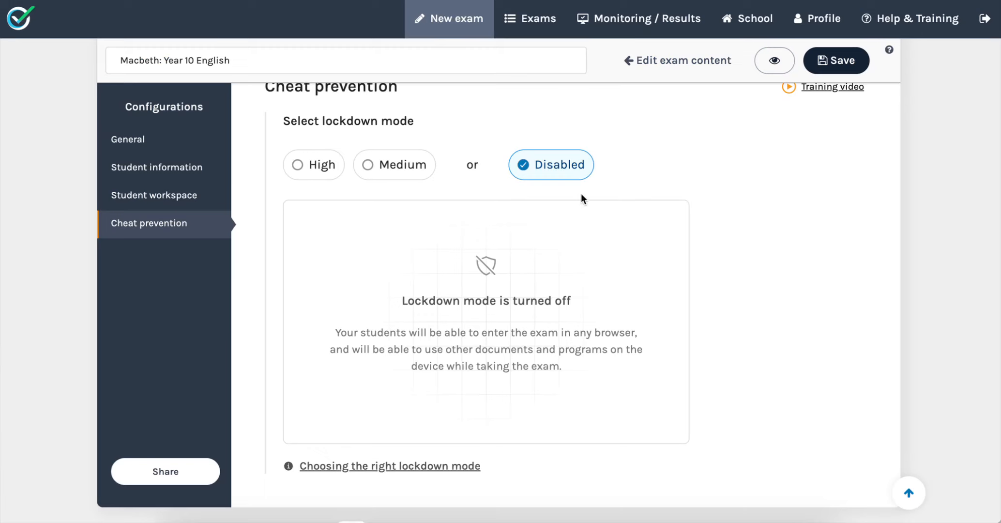
Save the exam configuration.
click(852, 57)
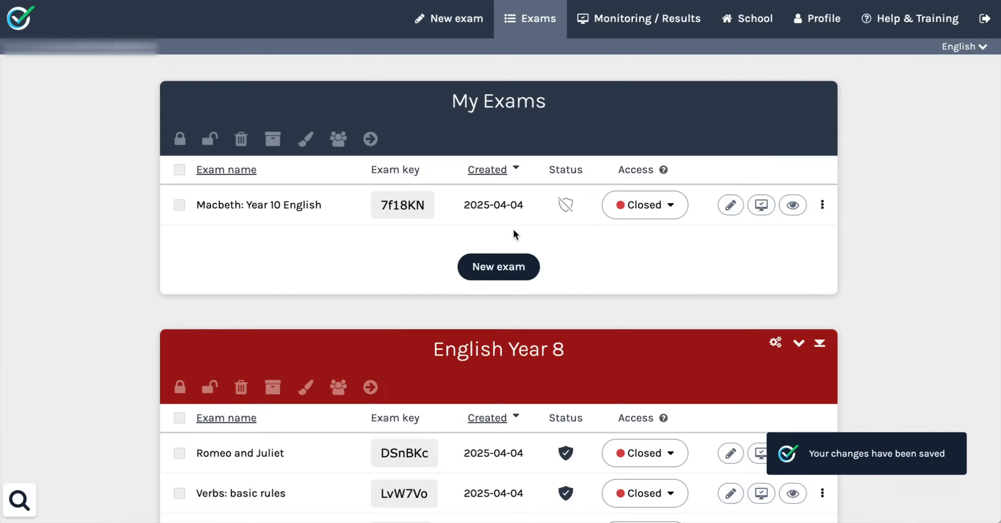
scroll(447, 146, down, 2)
scroll(446, 146, up, 2)
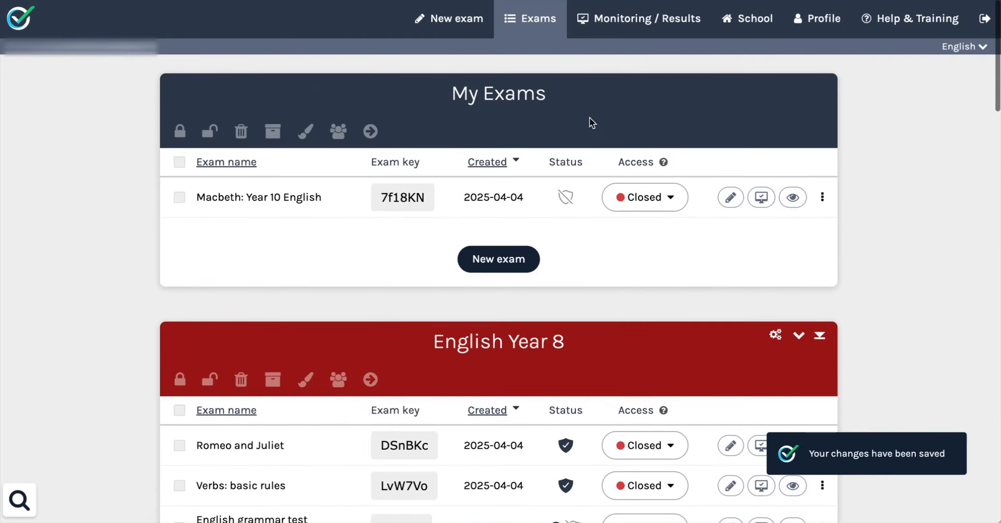
scroll(497, 143, down, 1)
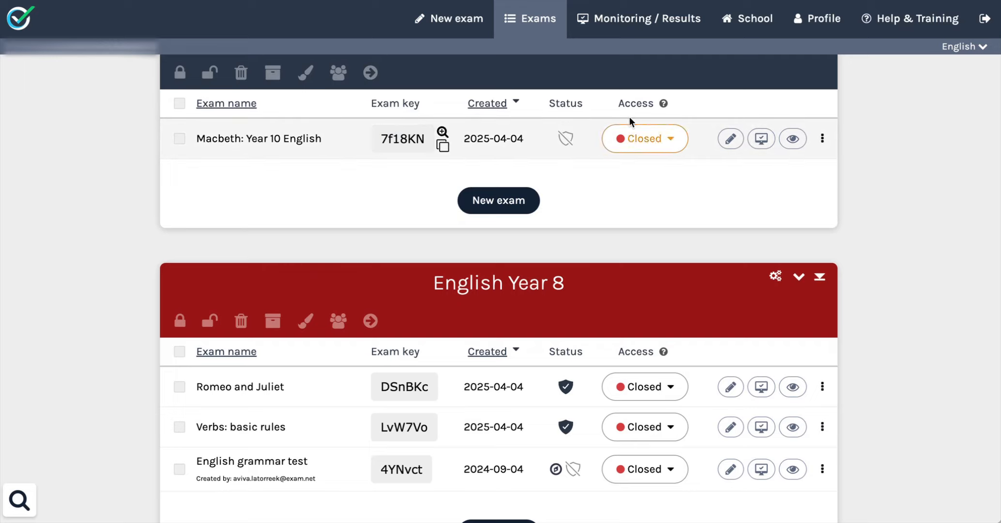
Examine the Macbeth exam's access options and its additional actions menu in the exam list.
click(672, 142)
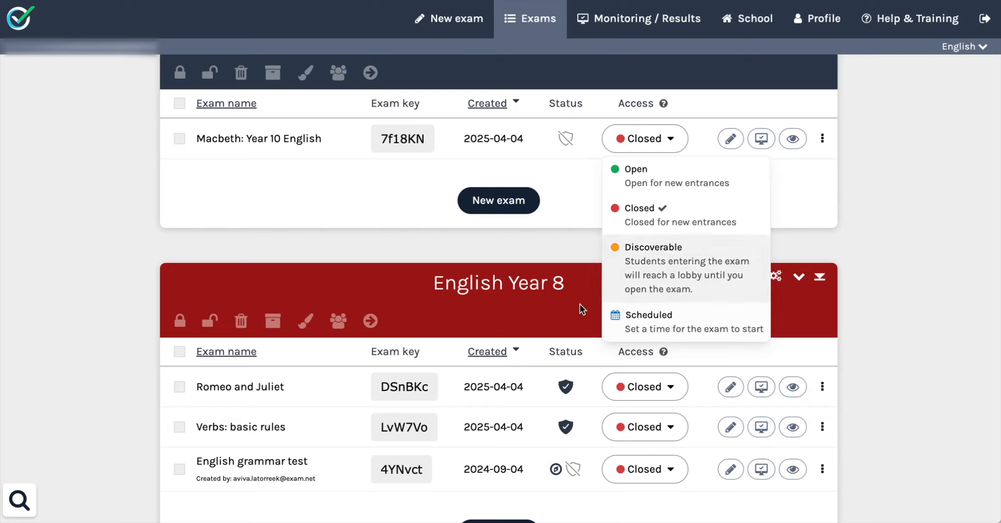
click(816, 204)
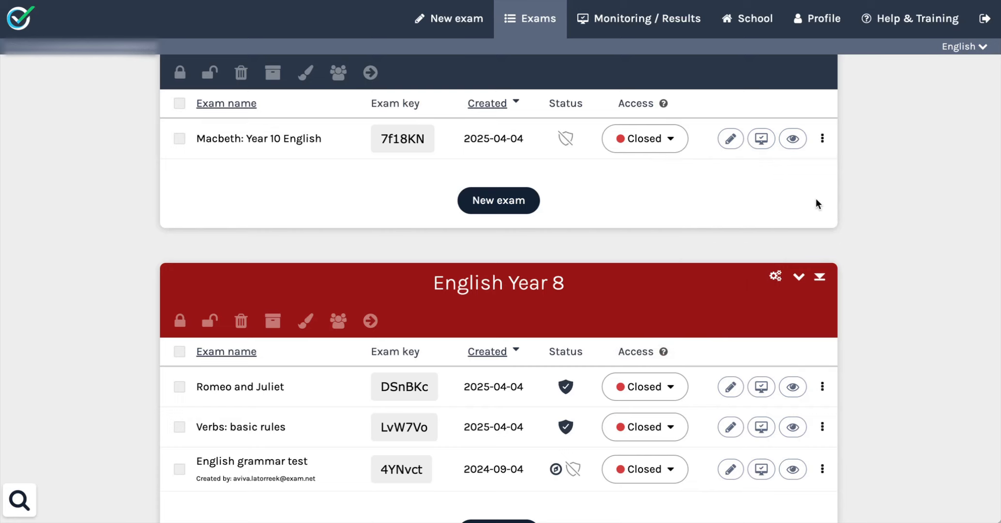
click(822, 139)
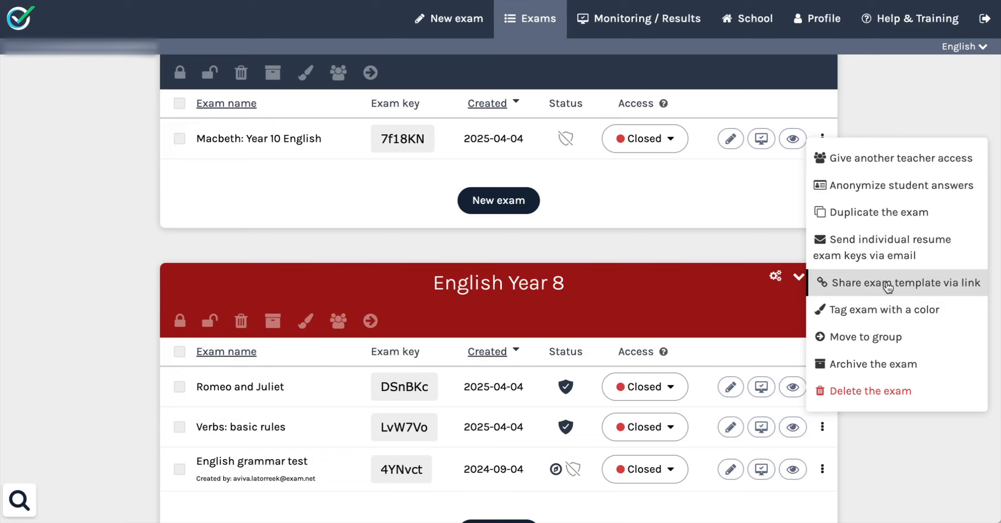
click(779, 176)
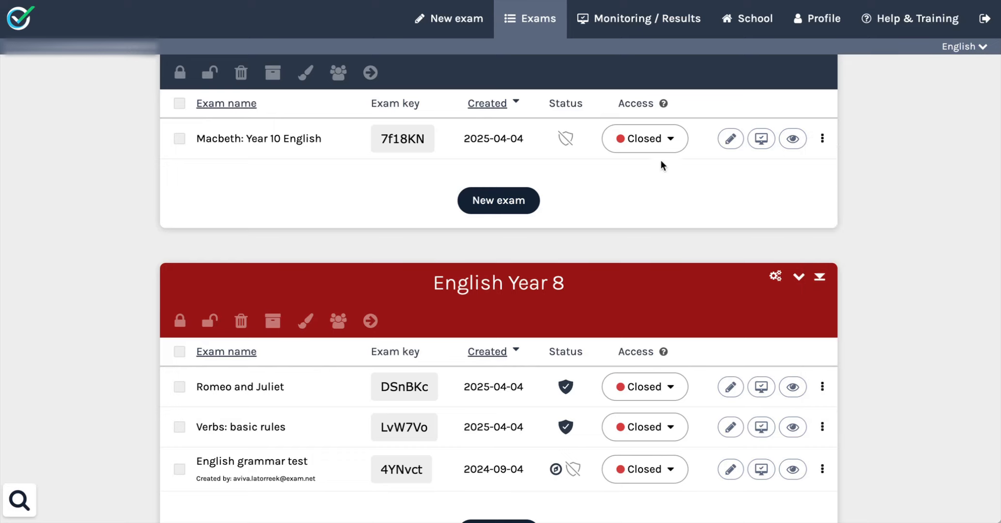